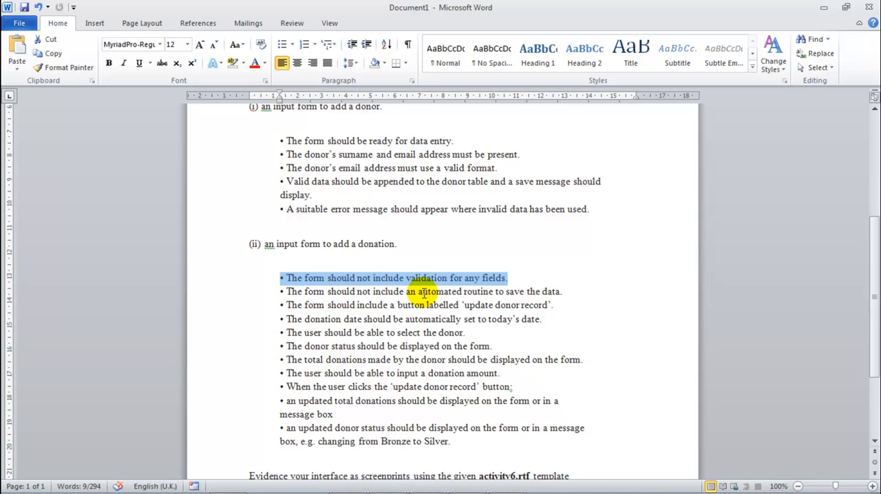
# Step: Review the donation form requirements on validation, saving and the 'update donor record' button, and check which tables the brief allows
pyautogui.moveTo(562, 293); pyautogui.dragTo(418, 293)
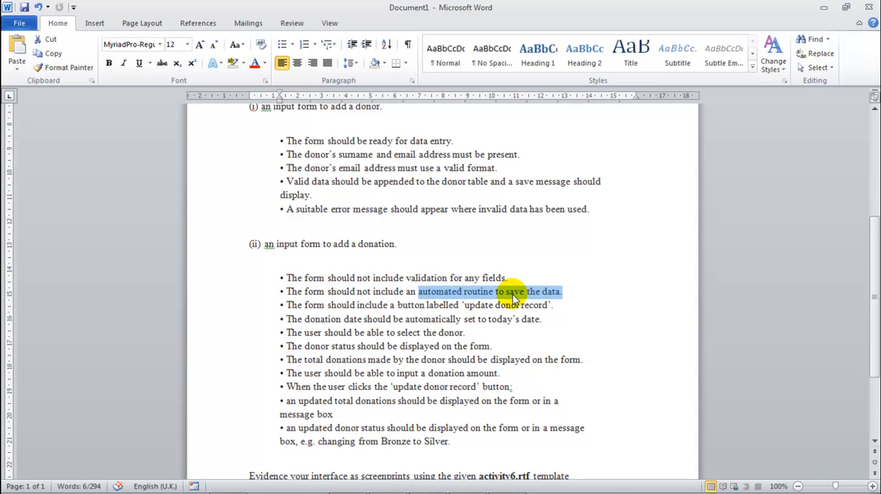
pyautogui.scroll(-1, 512, 296)
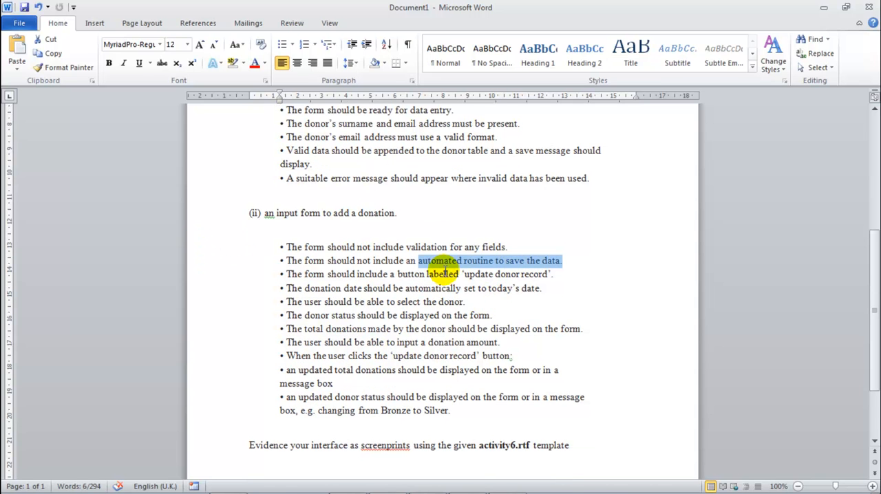
pyautogui.moveTo(463, 274); pyautogui.dragTo(550, 274)
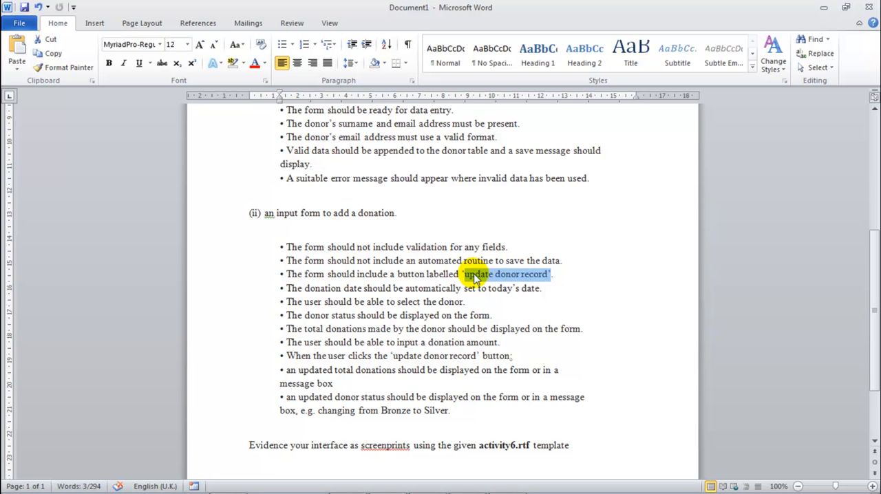
pyautogui.click(496, 273)
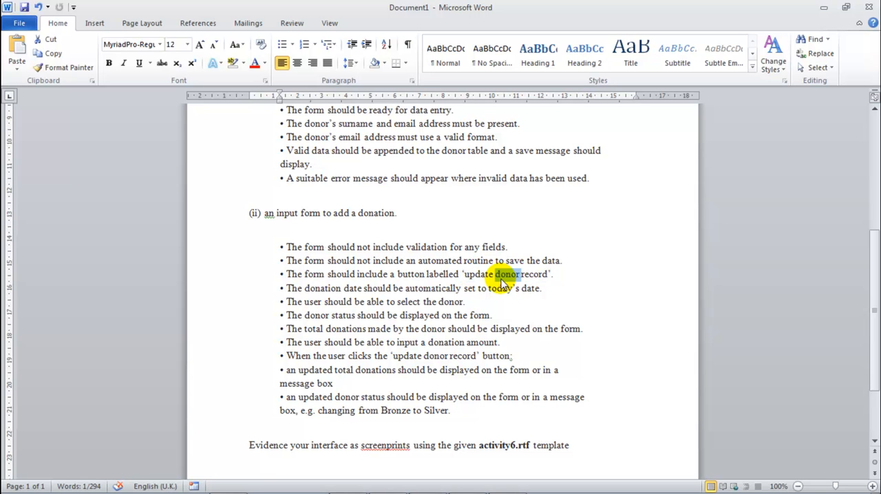
pyautogui.doubleClick(387, 214)
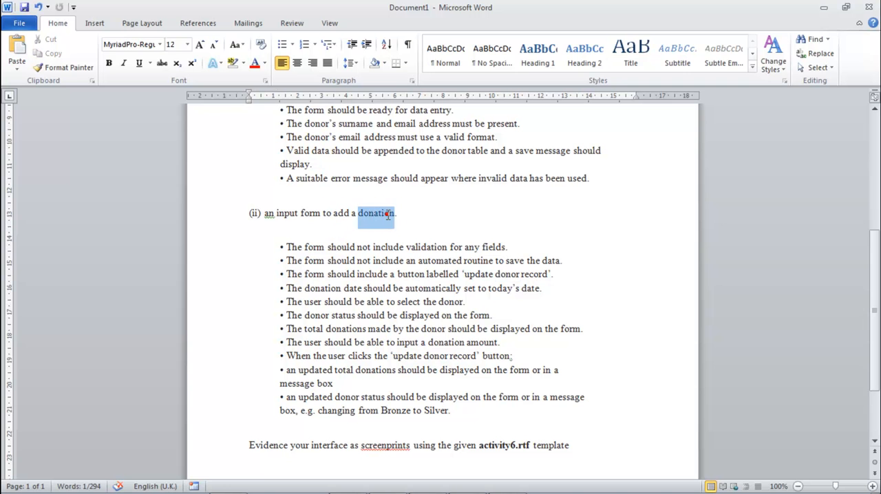
pyautogui.click(507, 275)
pyautogui.scroll(5, 507, 275)
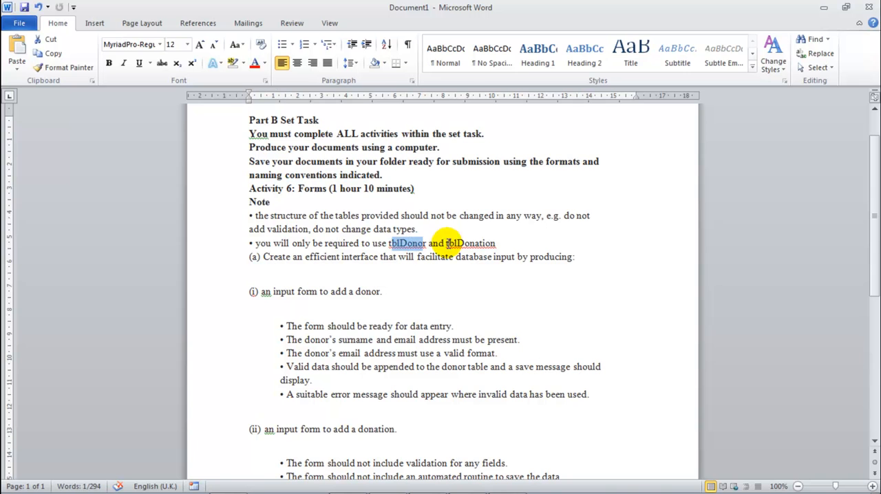
pyautogui.doubleClick(456, 243)
pyautogui.scroll(-6, 419, 298)
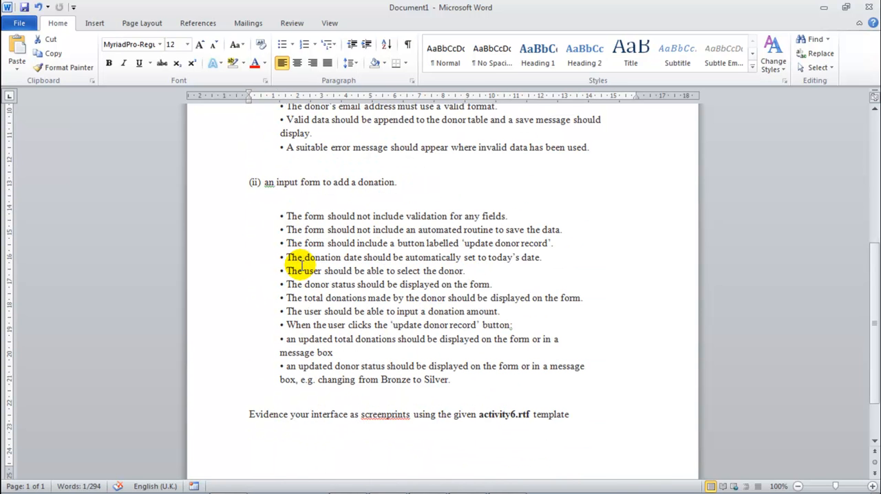
# Step: Review the donation form requirements on today's date, donor selection, donor status, and the updated donation total and status
pyautogui.moveTo(286, 257); pyautogui.dragTo(554, 263)
pyautogui.moveTo(290, 272); pyautogui.dragTo(471, 272)
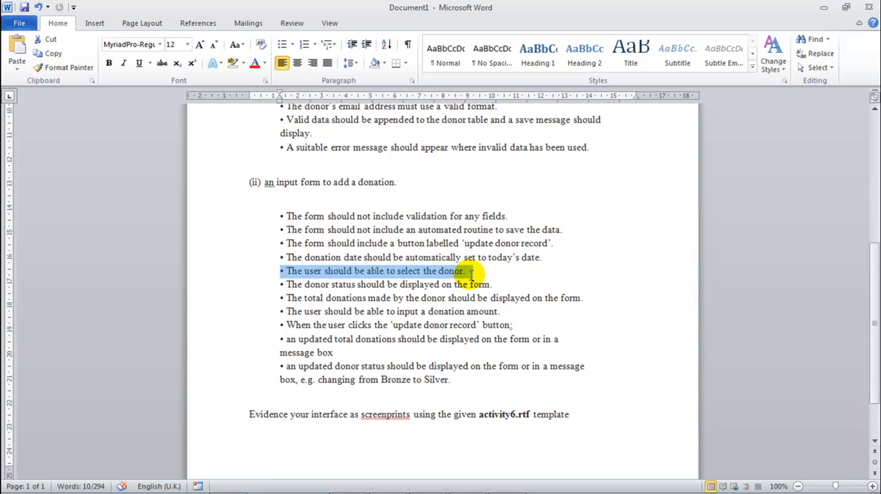
pyautogui.doubleClick(460, 272)
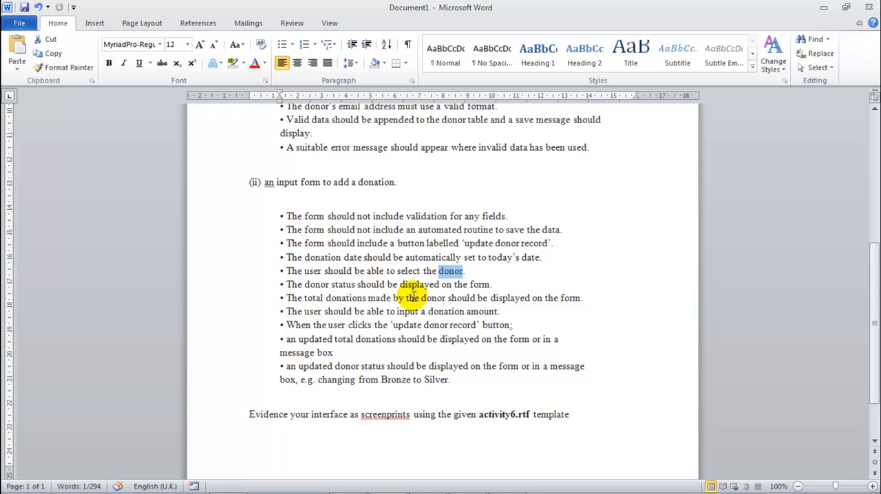
pyautogui.moveTo(290, 285); pyautogui.dragTo(352, 288)
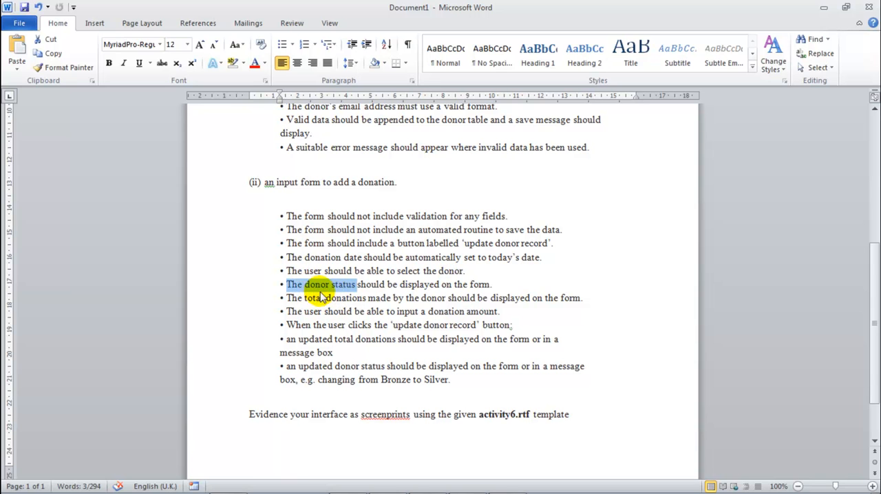
pyautogui.click(523, 277)
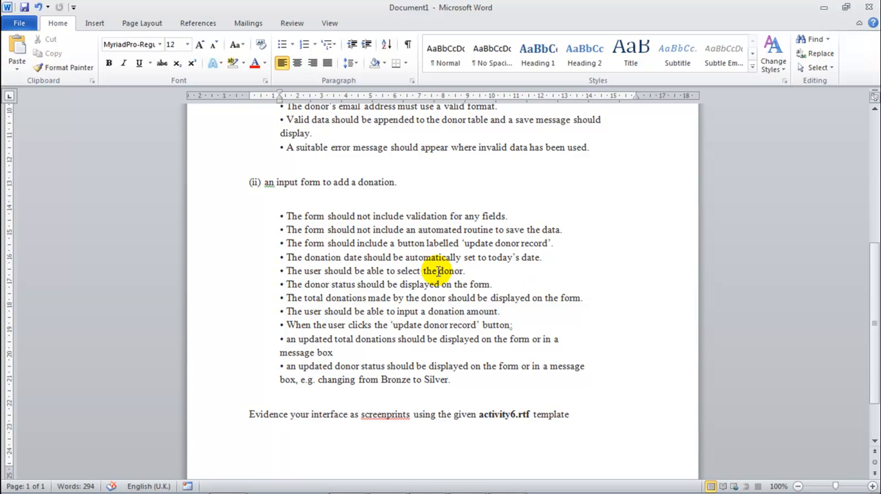
pyautogui.moveTo(464, 271); pyautogui.dragTo(464, 271)
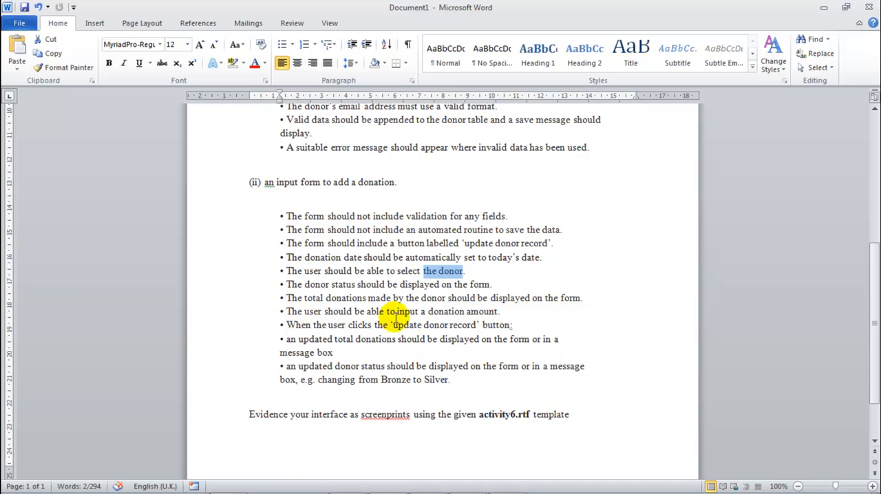
pyautogui.click(323, 329)
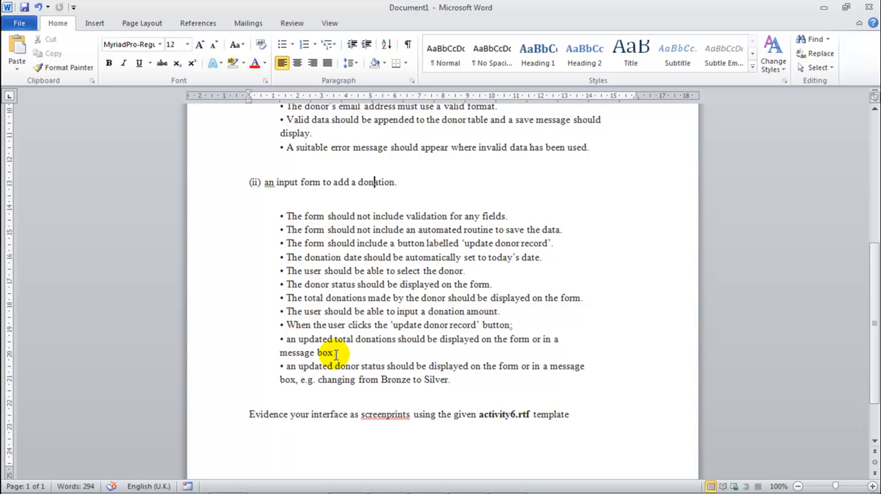
pyautogui.moveTo(335, 353); pyautogui.dragTo(280, 343)
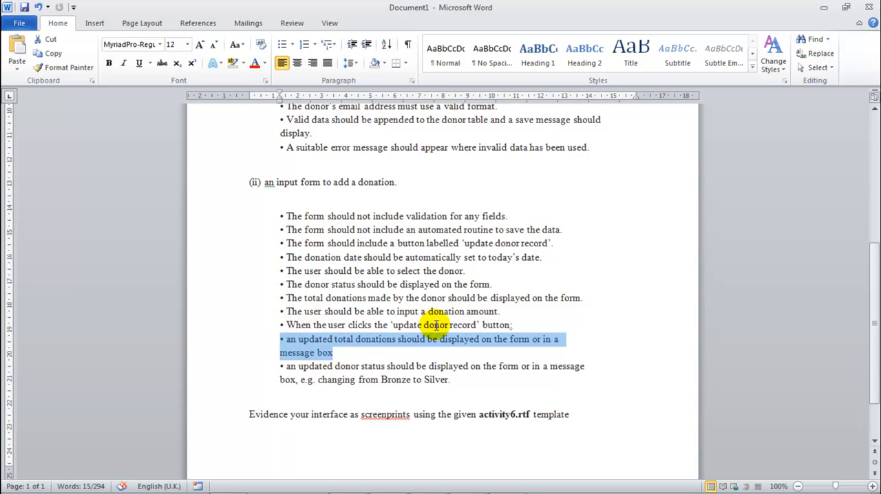
pyautogui.moveTo(335, 352); pyautogui.dragTo(279, 343)
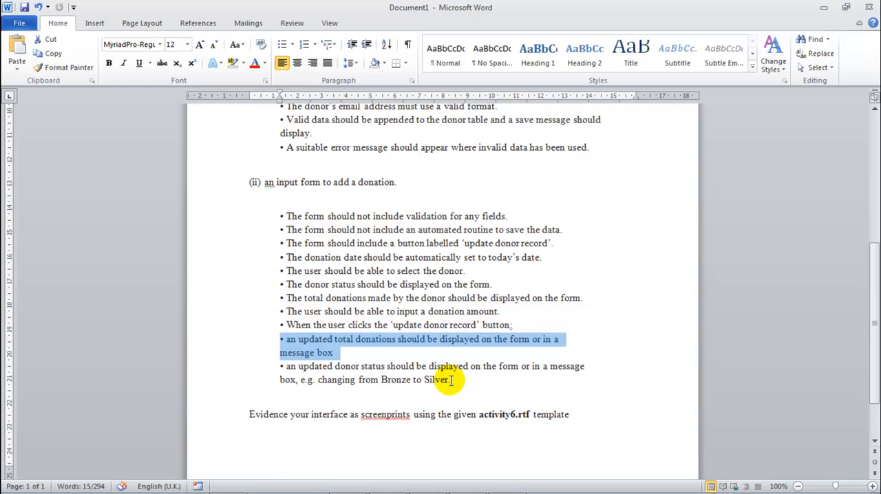
pyautogui.moveTo(452, 380); pyautogui.dragTo(339, 383)
pyautogui.scroll(8, 343, 370)
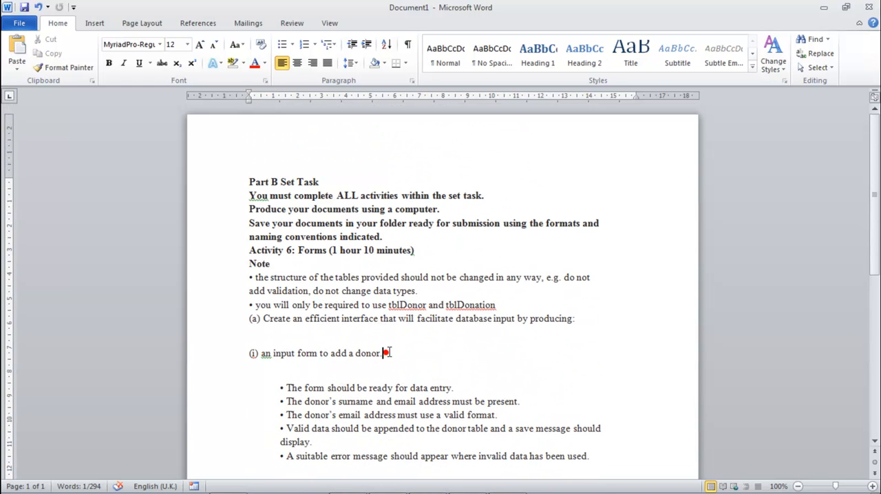
# Step: Switch to the task brief in Foxit Reader and copy the donor status rules, from the introductory sentence through the Platinum bullet
pyautogui.moveTo(375, 489)
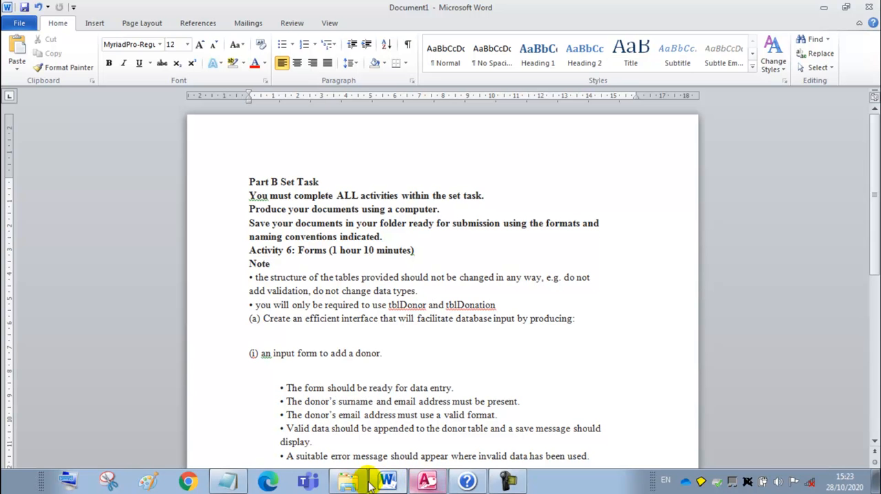
pyautogui.click(346, 482)
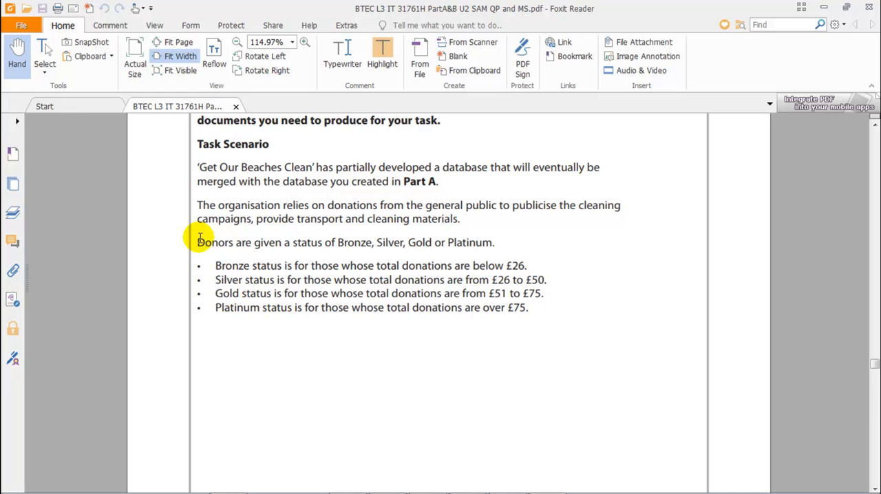
pyautogui.moveTo(197, 238); pyautogui.dragTo(556, 306)
pyautogui.scroll(3, 556, 306)
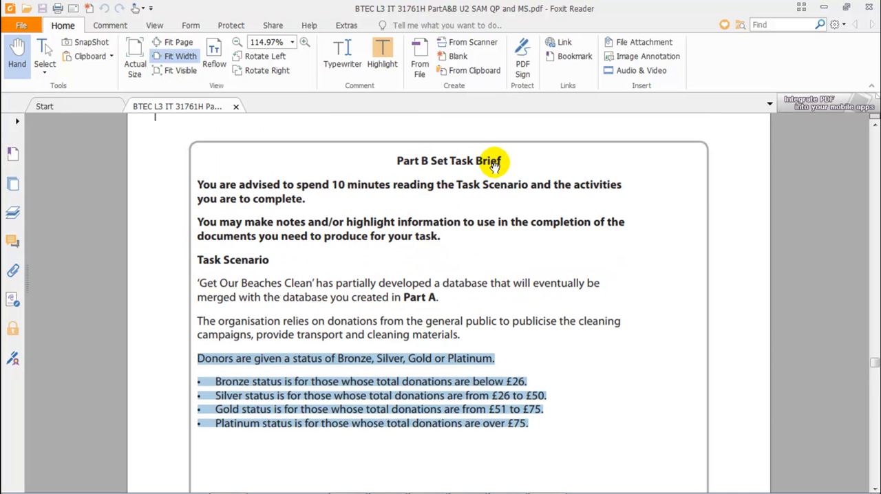
pyautogui.scroll(-3, 358, 244)
pyautogui.scroll(-12, 419, 313)
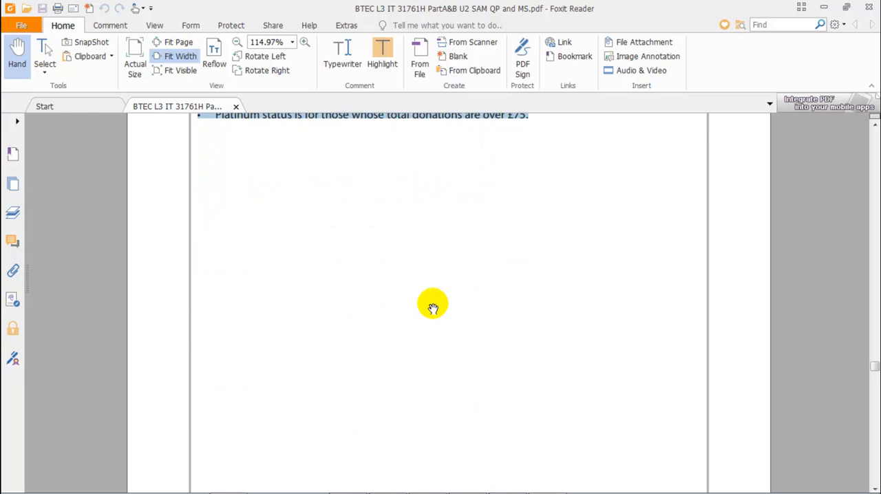
pyautogui.scroll(-15, 440, 313)
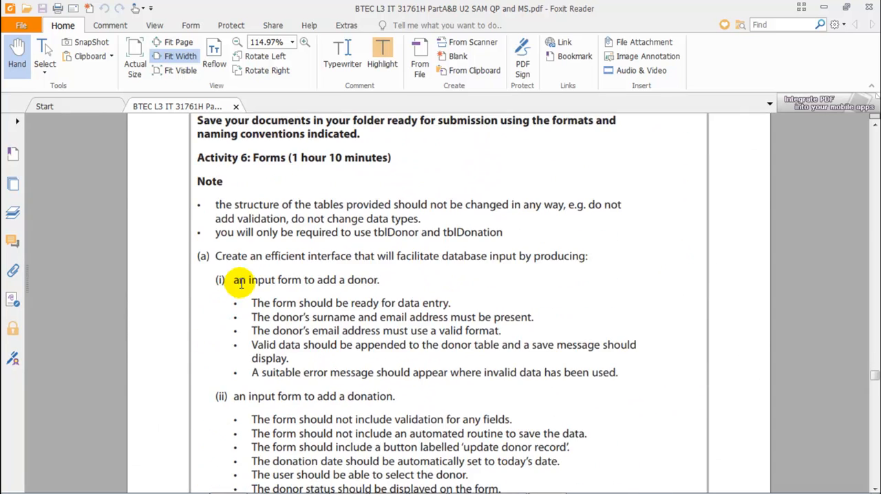
pyautogui.scroll(-3, 242, 298)
pyautogui.scroll(20, 244, 295)
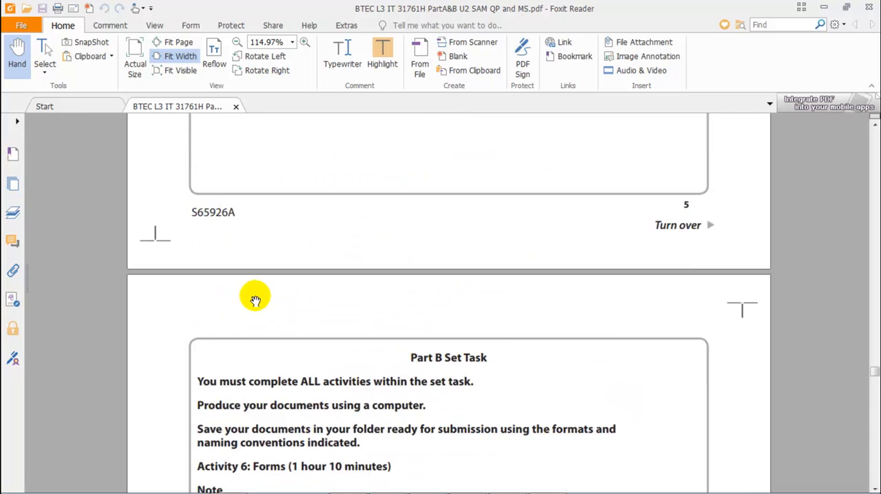
pyautogui.scroll(8, 284, 314)
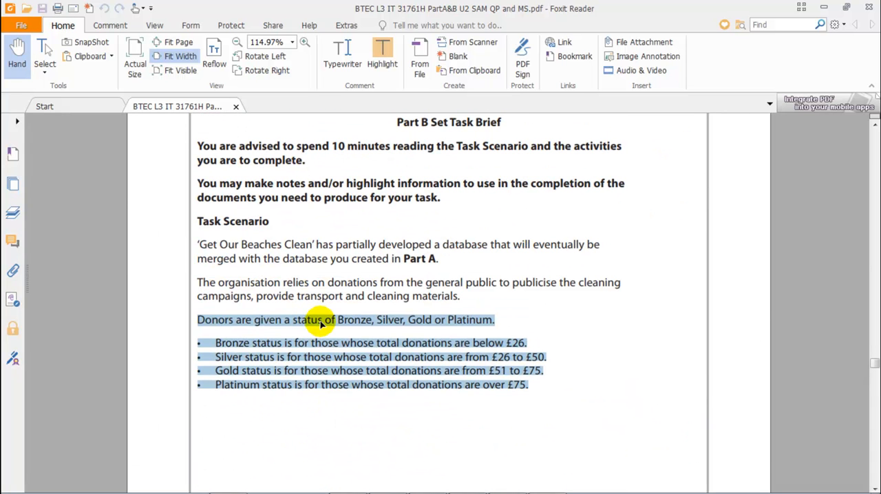
pyautogui.rightClick(322, 324)
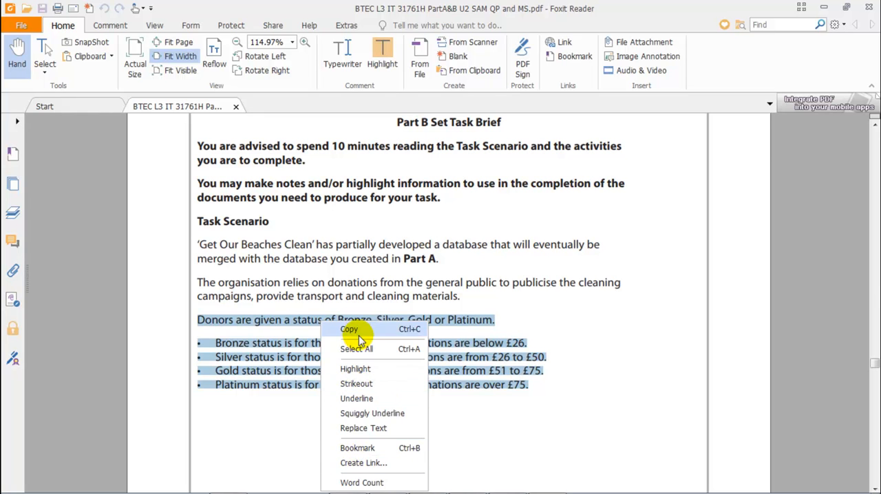
pyautogui.click(358, 330)
# Step: Switch to Word, paste the donor status rules above the 'Evidence your interface' line, and add a blank line after them
pyautogui.click(408, 485)
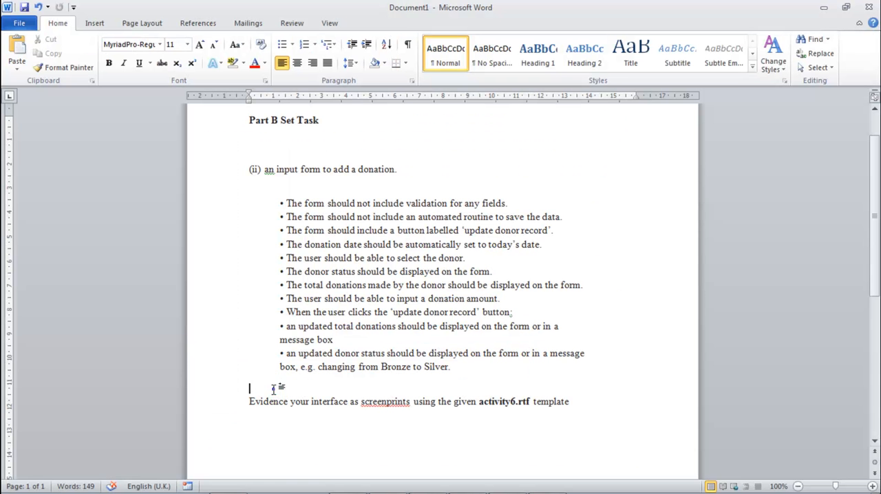
pyautogui.rightClick(273, 390)
pyautogui.click(323, 229)
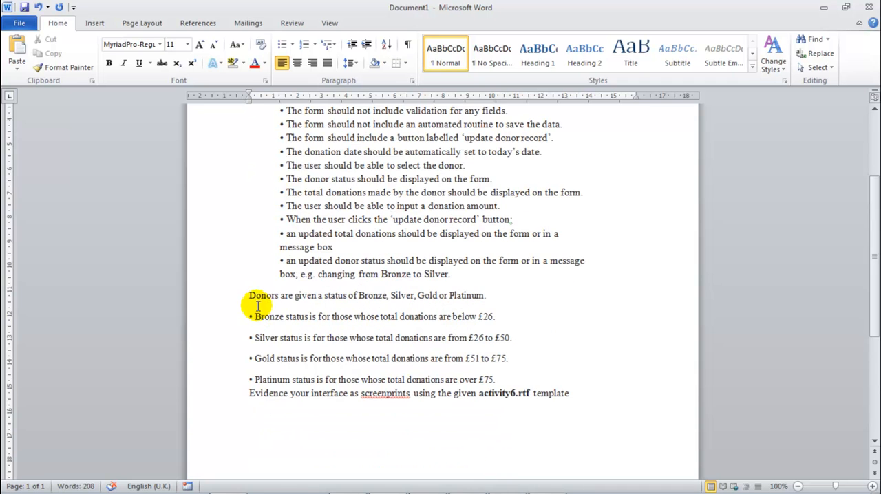
pyautogui.scroll(3, 526, 299)
pyautogui.scroll(-3, 531, 330)
pyautogui.press('Return')
# Step: Review the pasted donor status rules and the first three donation form requirements
pyautogui.doubleClick(267, 317)
pyautogui.doubleClick(261, 337)
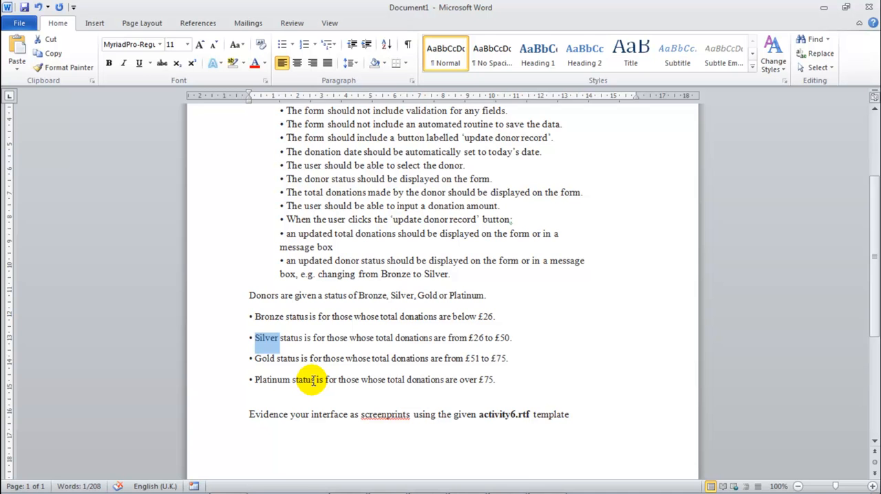
pyautogui.scroll(2, 313, 381)
pyautogui.moveTo(283, 173); pyautogui.dragTo(488, 173)
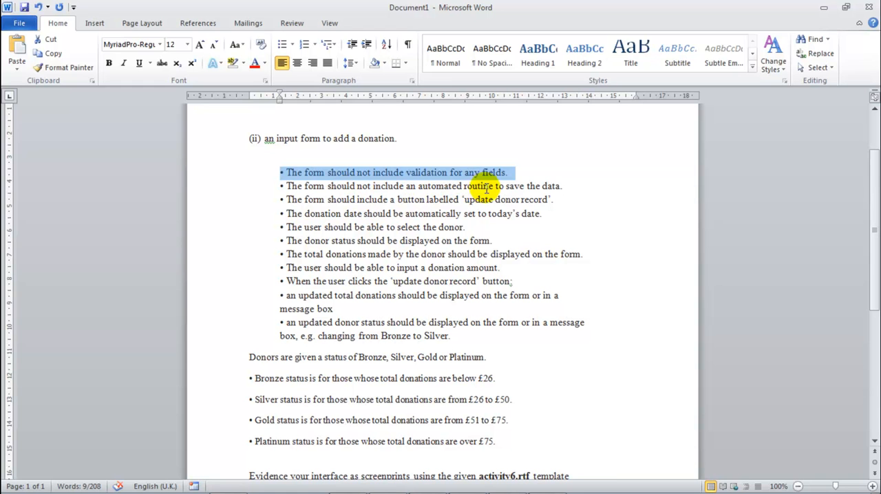
pyautogui.moveTo(561, 186); pyautogui.dragTo(279, 173)
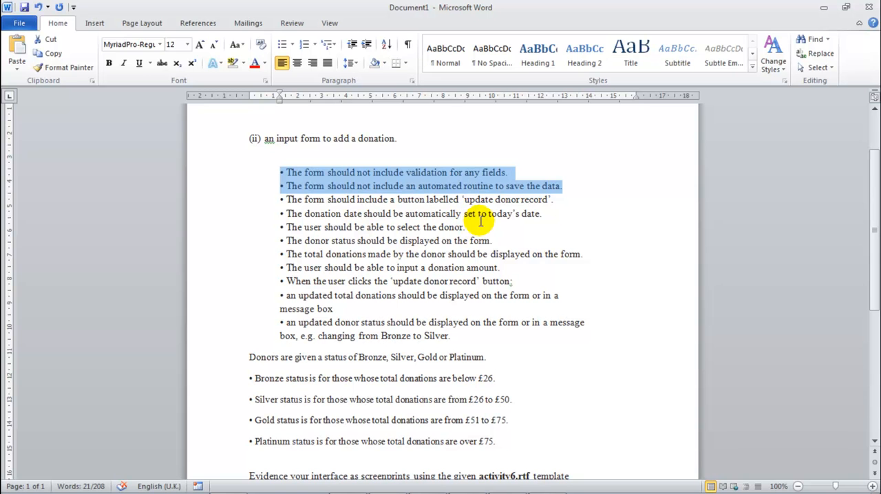
pyautogui.moveTo(554, 200); pyautogui.dragTo(292, 198)
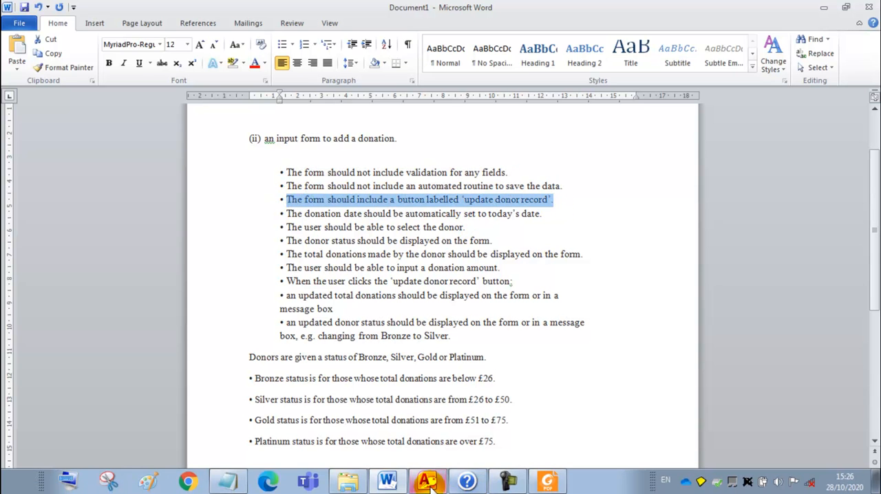
# Step: Switch to the Access database and start a new form with the Form Wizard, adding all fields from tblDonor
pyautogui.click(427, 482)
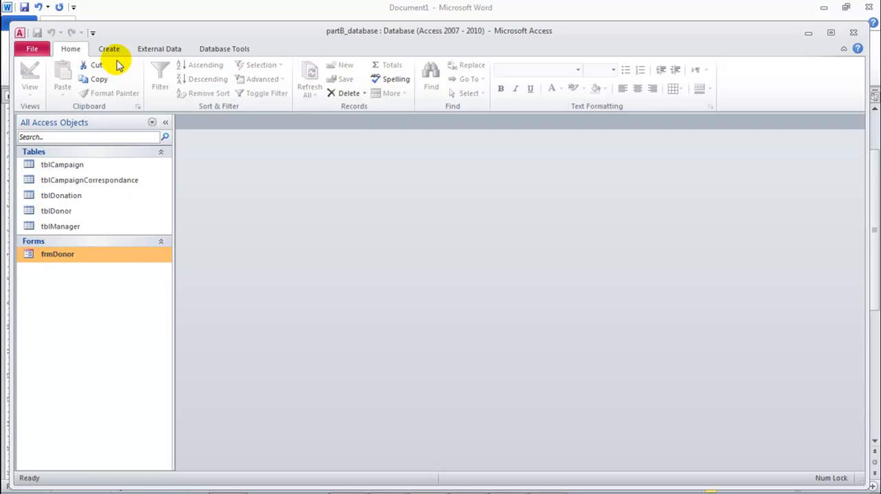
pyautogui.click(108, 50)
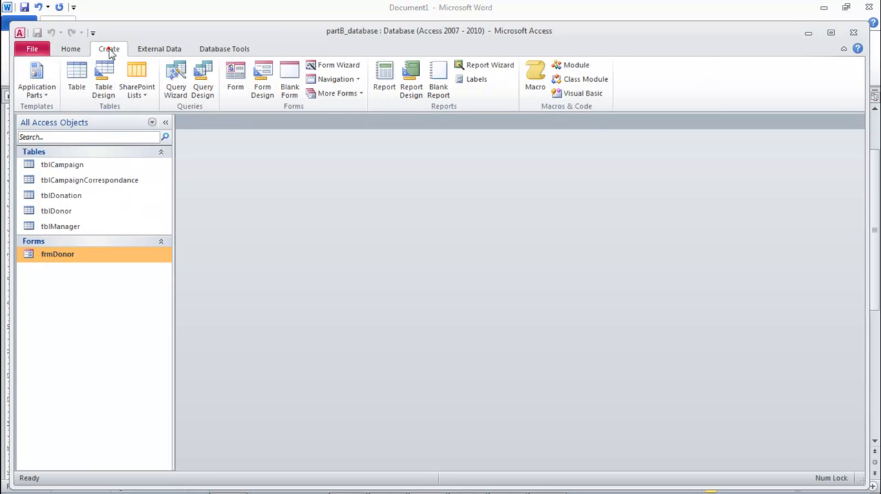
pyautogui.click(330, 65)
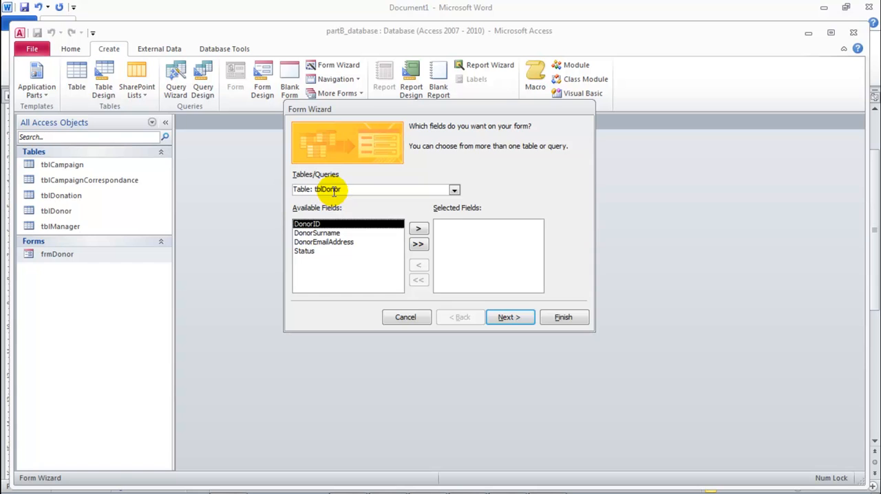
pyautogui.click(419, 245)
# Step: Add all fields from tblDonation to the form's selected fields and continue to the next wizard page
pyautogui.click(454, 190)
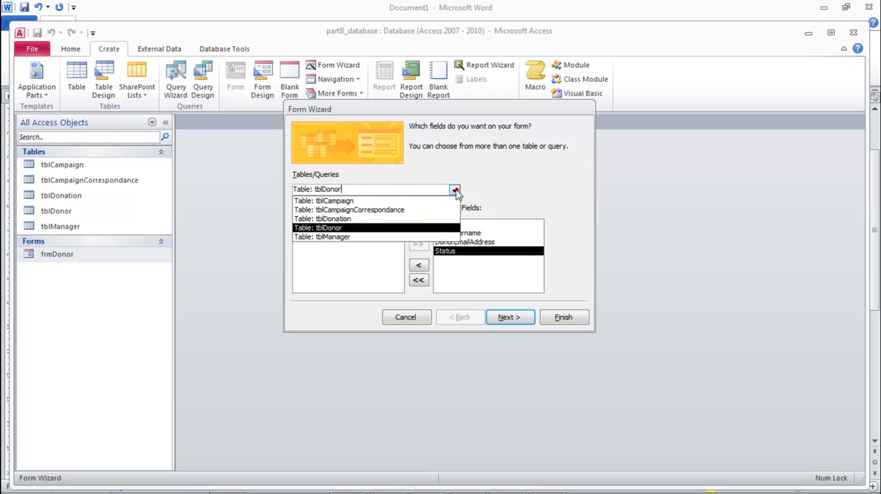
pyautogui.click(337, 218)
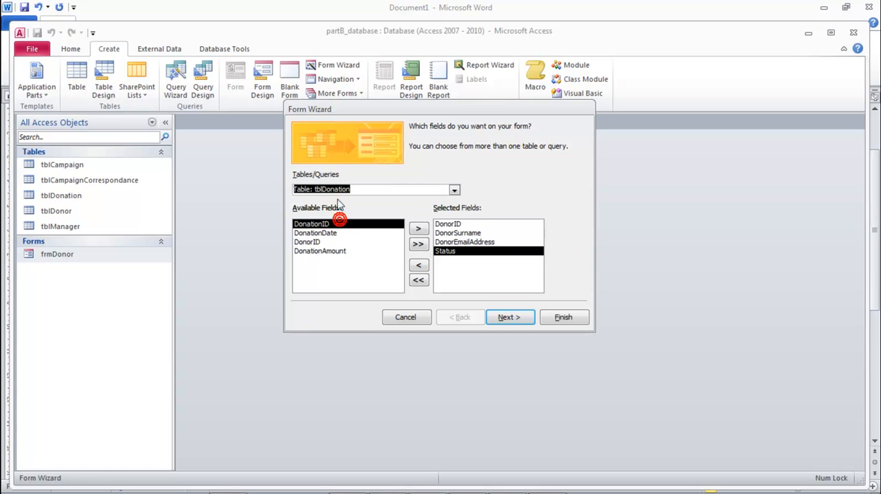
pyautogui.click(419, 244)
pyautogui.click(515, 317)
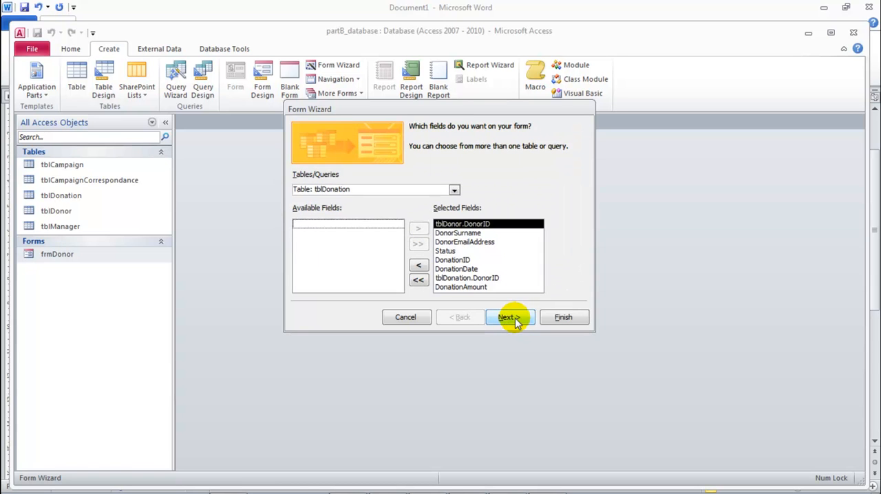
# Step: Finish the wizard with the data viewed by tblDonor as a form with subform, and check the resulting donor and donation fields
pyautogui.click(515, 318)
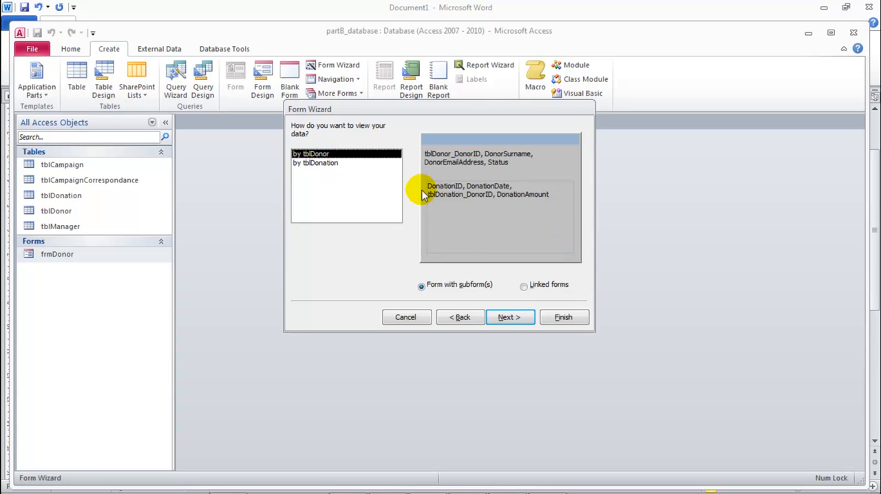
pyautogui.click(561, 318)
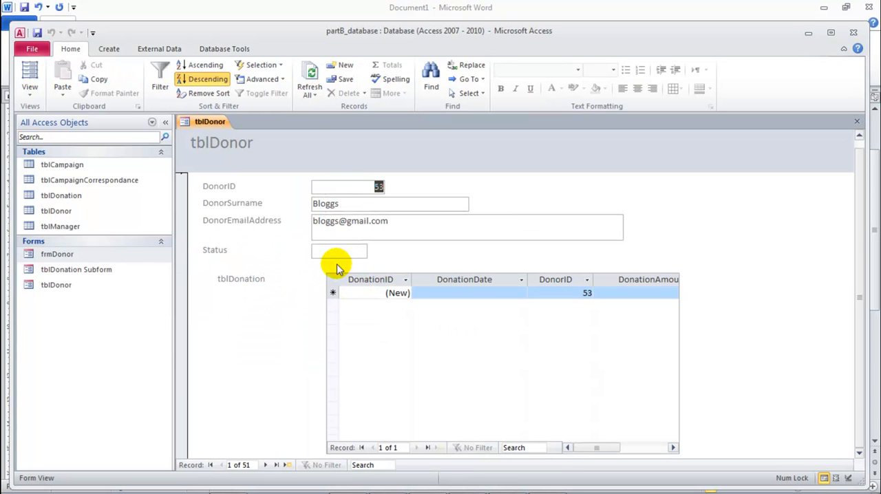
pyautogui.click(396, 294)
pyautogui.click(467, 295)
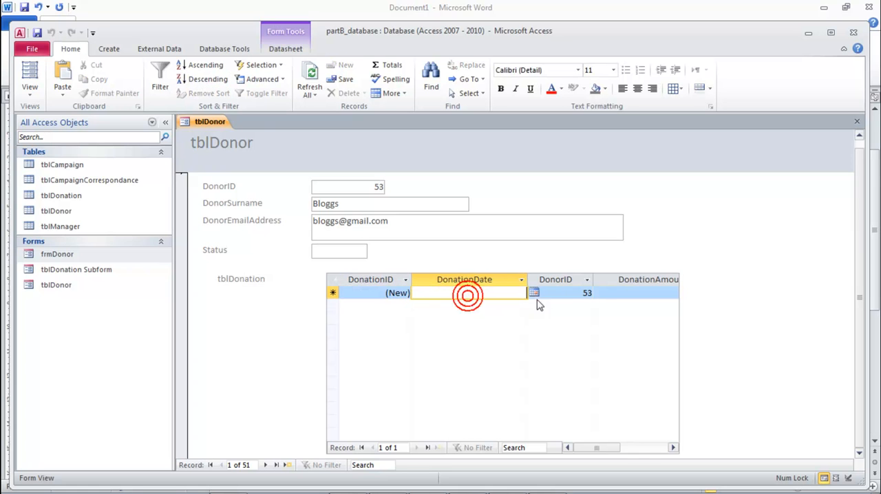
pyautogui.click(544, 294)
pyautogui.click(617, 293)
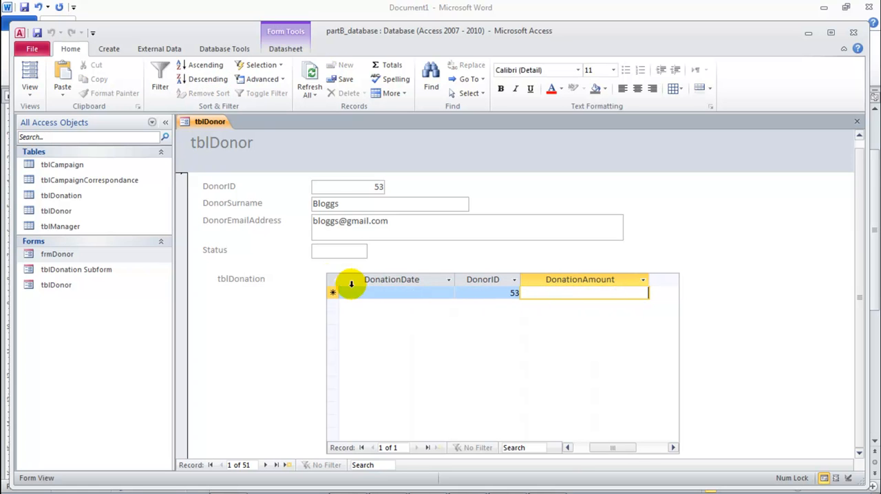
pyautogui.doubleClick(344, 203)
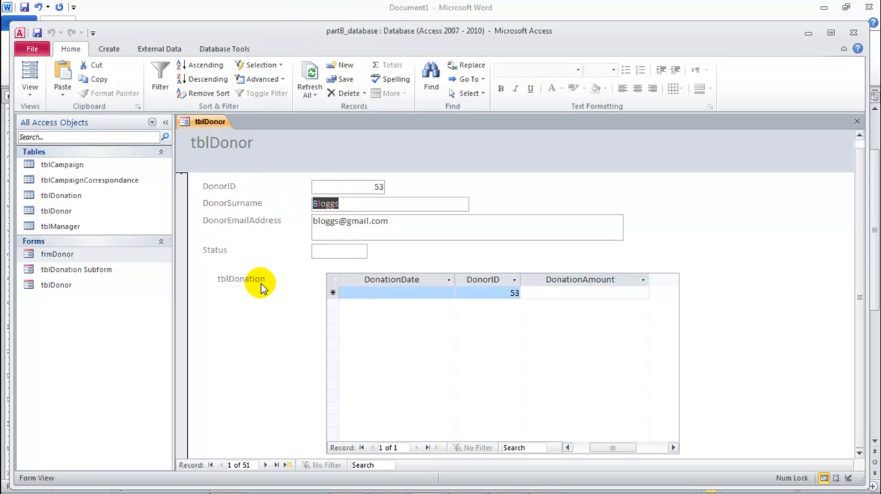
# Step: Open the database relationships and place the tblDonor and tblDonation tables side by side
pyautogui.click(224, 49)
pyautogui.click(163, 77)
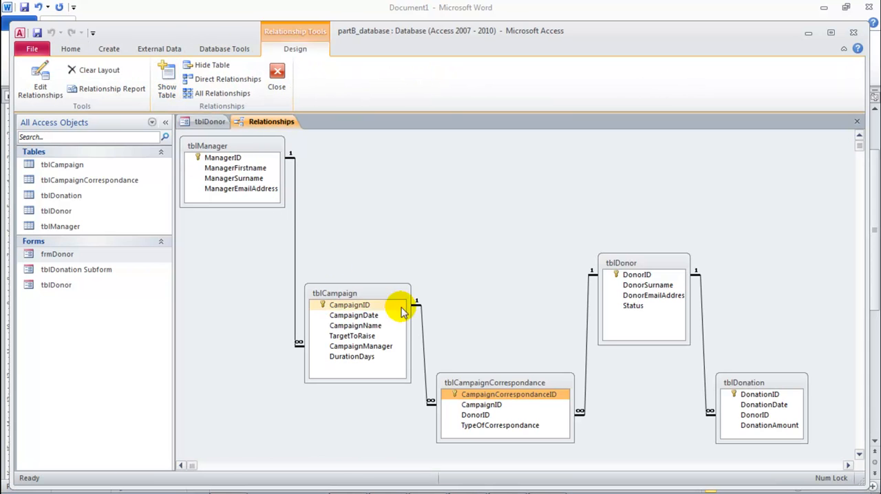
pyautogui.moveTo(644, 263); pyautogui.dragTo(549, 180)
pyautogui.moveTo(763, 377); pyautogui.dragTo(707, 167)
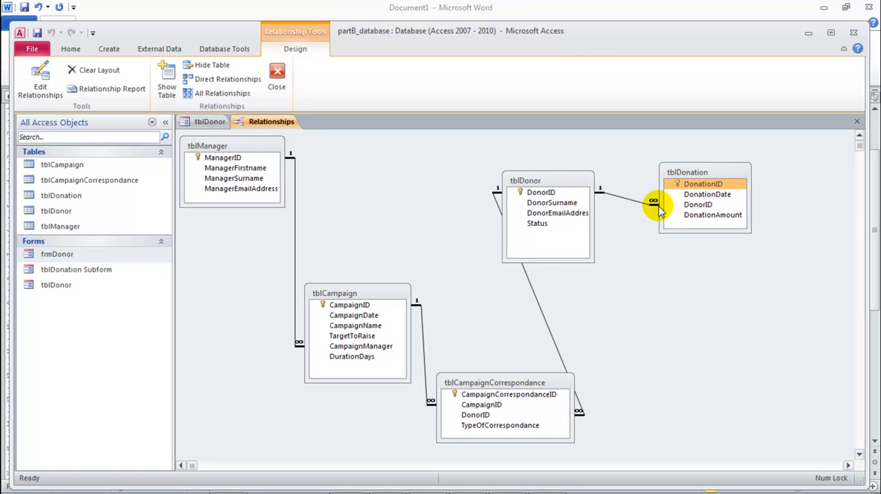
pyautogui.click(685, 216)
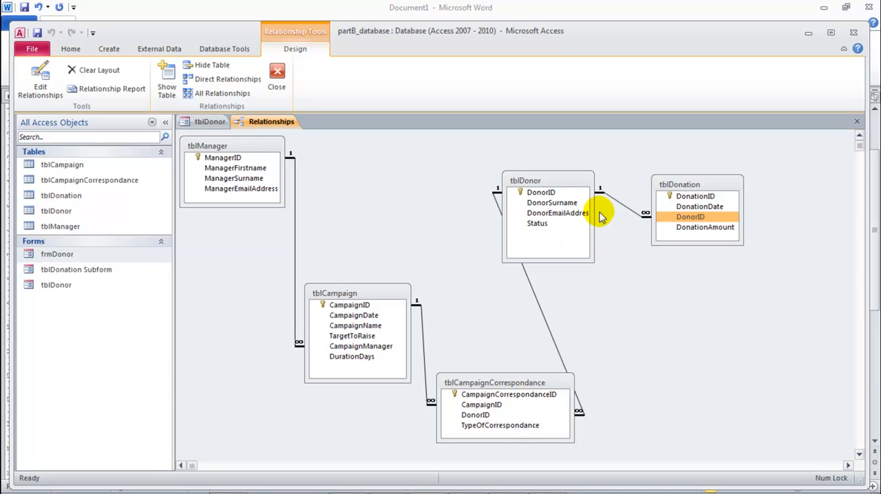
# Step: Check the referential integrity settings of the DonorID relationship between tblDonor and tblDonation, and close the relationships view
pyautogui.click(535, 192)
pyautogui.moveTo(535, 192); pyautogui.dragTo(679, 218)
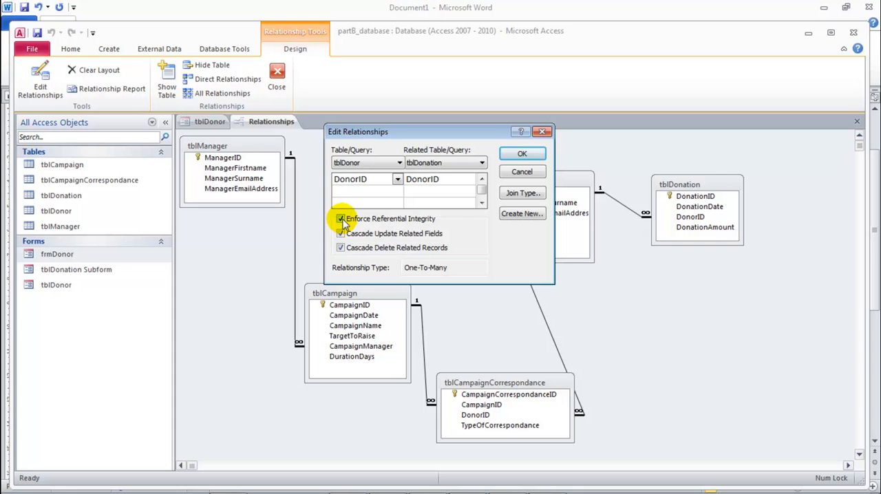
pyautogui.click(540, 132)
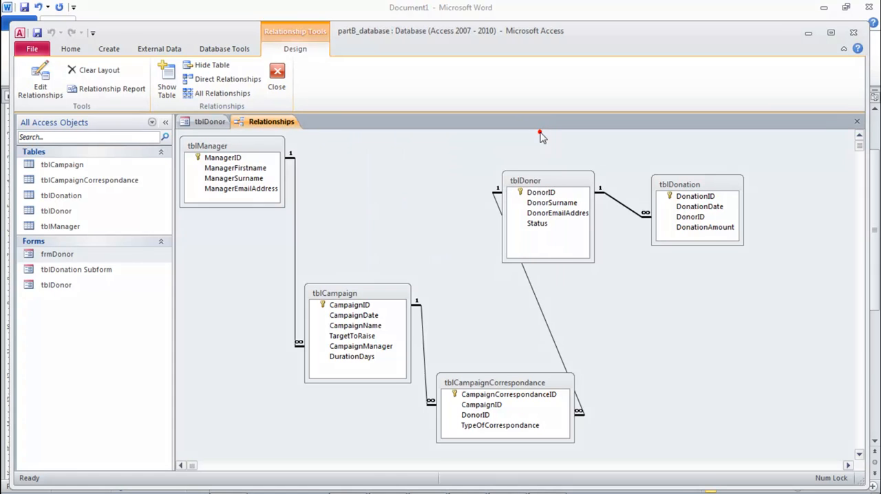
pyautogui.click(554, 193)
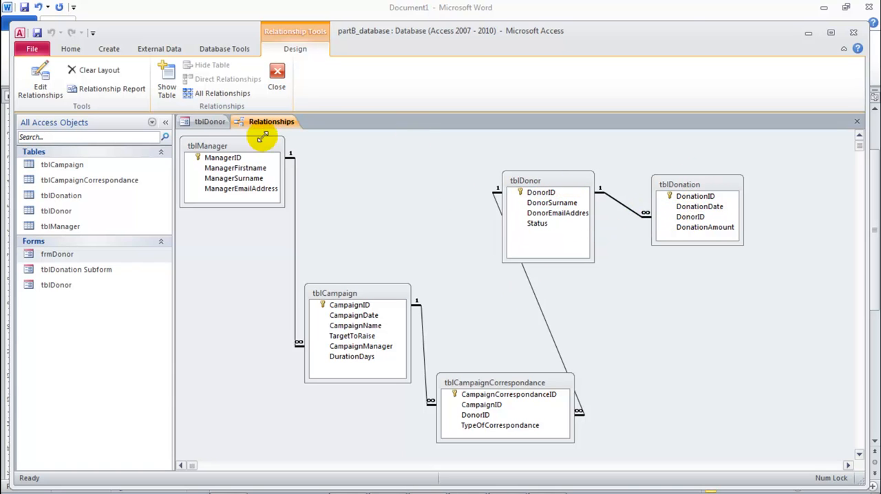
pyautogui.click(276, 79)
pyautogui.click(392, 284)
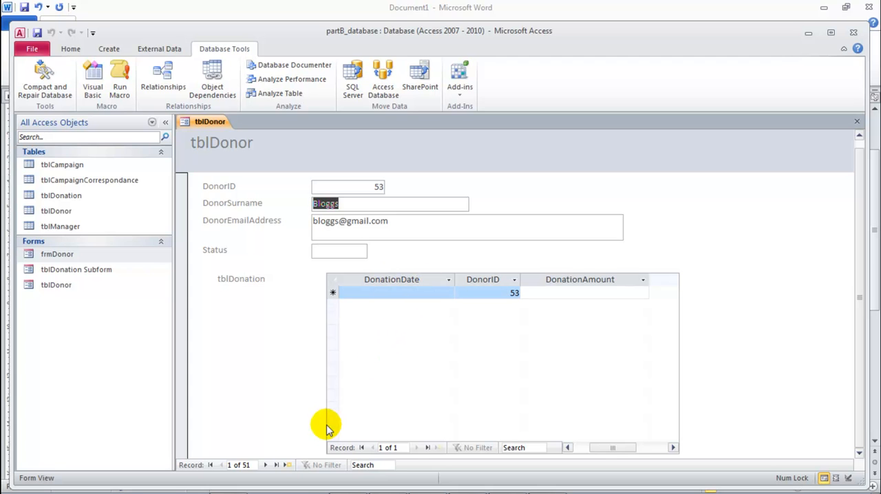
# Step: Browse through the donor records in the tblDonor form to examine each donor's status and donations in the subform
pyautogui.click(264, 466)
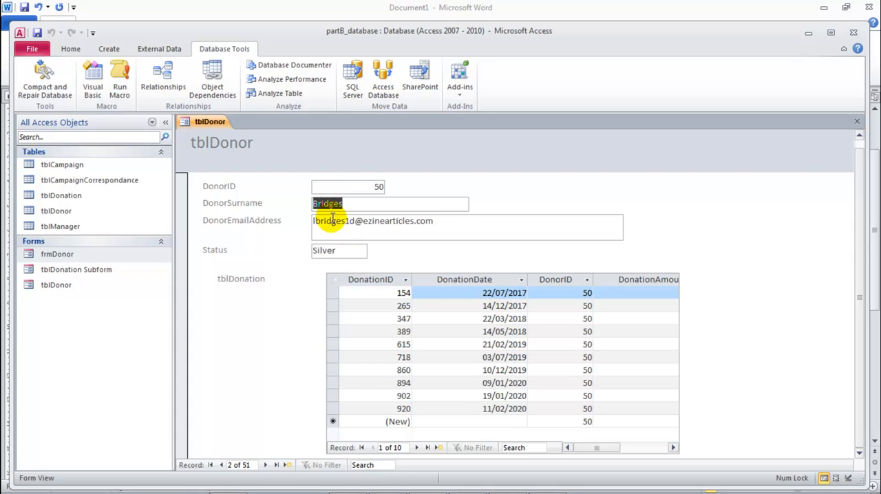
pyautogui.click(263, 466)
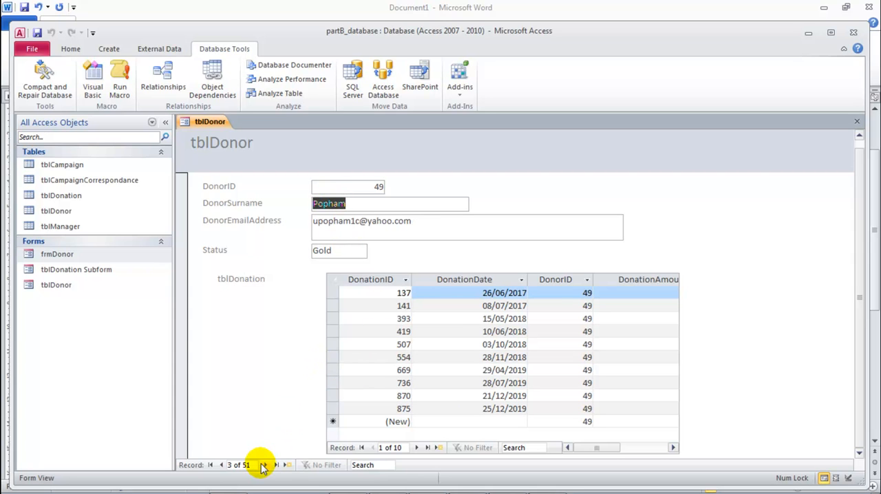
pyautogui.click(263, 465)
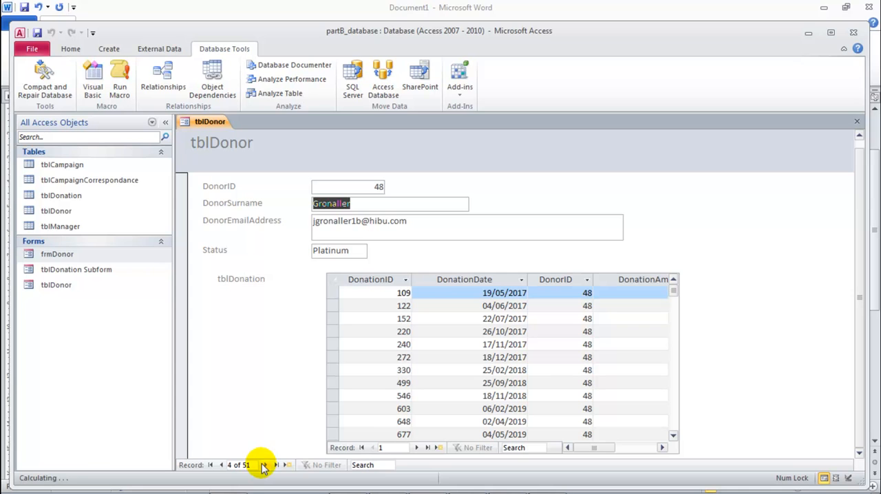
pyautogui.click(263, 465)
pyautogui.click(263, 465)
pyautogui.click(263, 465)
pyautogui.click(264, 465)
pyautogui.click(264, 466)
pyautogui.click(263, 466)
pyautogui.click(264, 466)
pyautogui.click(263, 466)
pyautogui.click(264, 465)
pyautogui.click(263, 466)
pyautogui.click(263, 466)
pyautogui.click(263, 466)
pyautogui.click(264, 465)
pyautogui.click(263, 466)
pyautogui.click(263, 466)
pyautogui.click(263, 466)
pyautogui.click(263, 466)
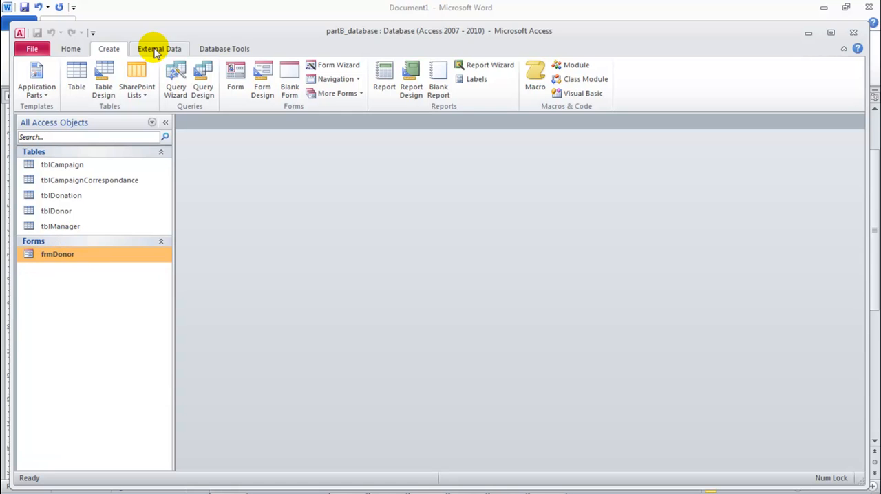
# Step: Start a new form with the Form Wizard, adding all fields from tblDonation
pyautogui.click(220, 49)
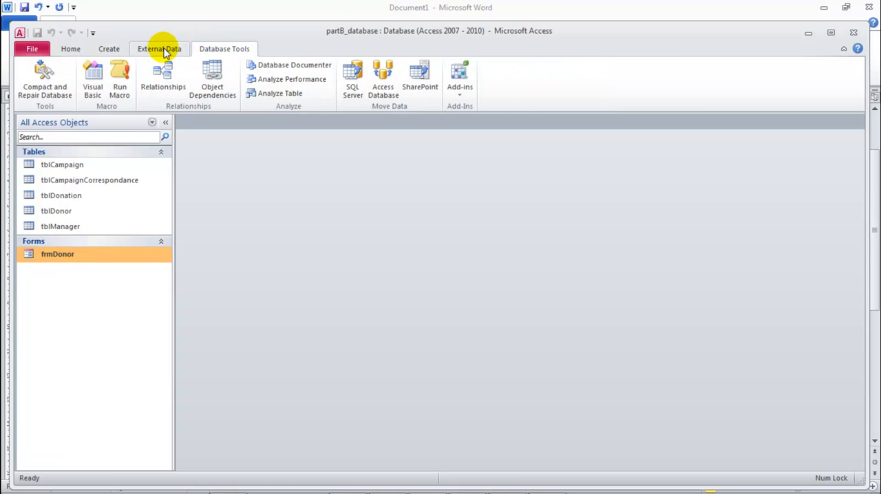
pyautogui.click(110, 49)
pyautogui.click(334, 64)
pyautogui.click(454, 190)
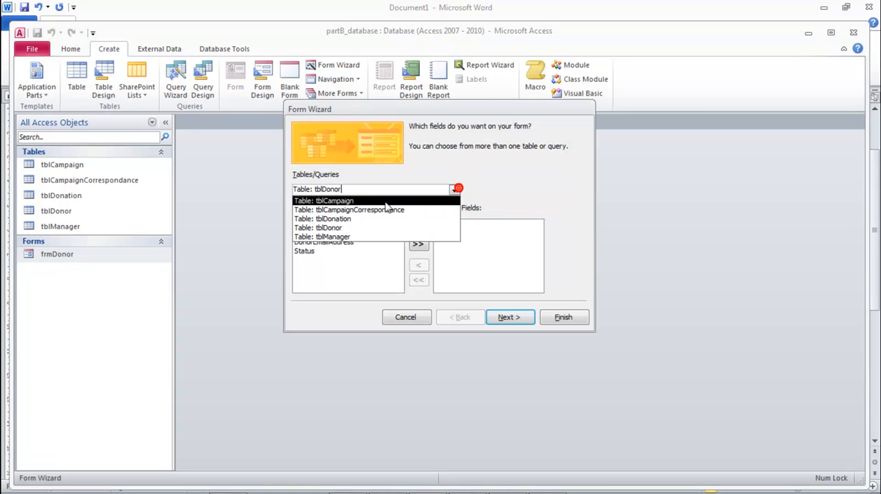
pyautogui.click(352, 222)
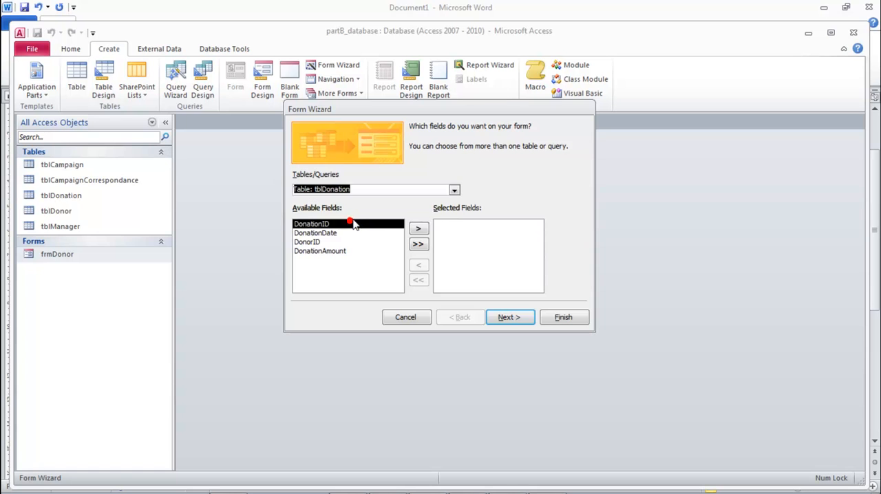
pyautogui.click(418, 243)
# Step: Add all fields from tblDonor after the donation fields and continue to the data view options
pyautogui.click(454, 190)
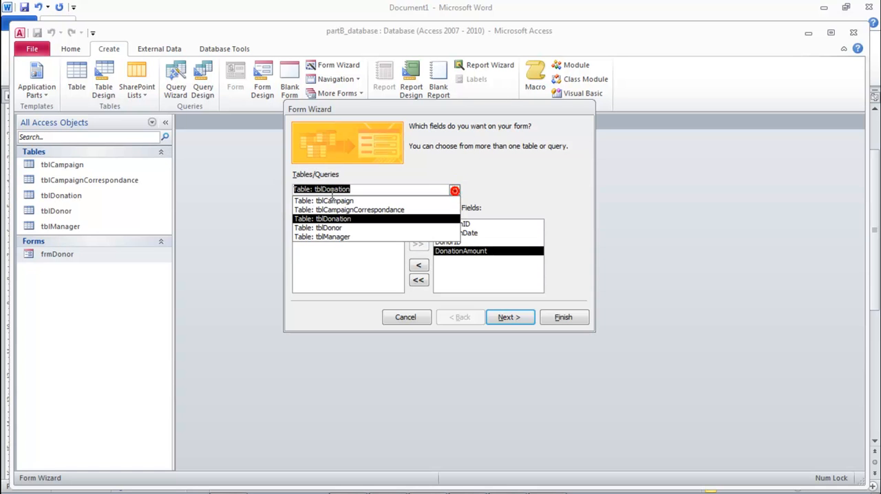
pyautogui.click(327, 226)
pyautogui.click(418, 244)
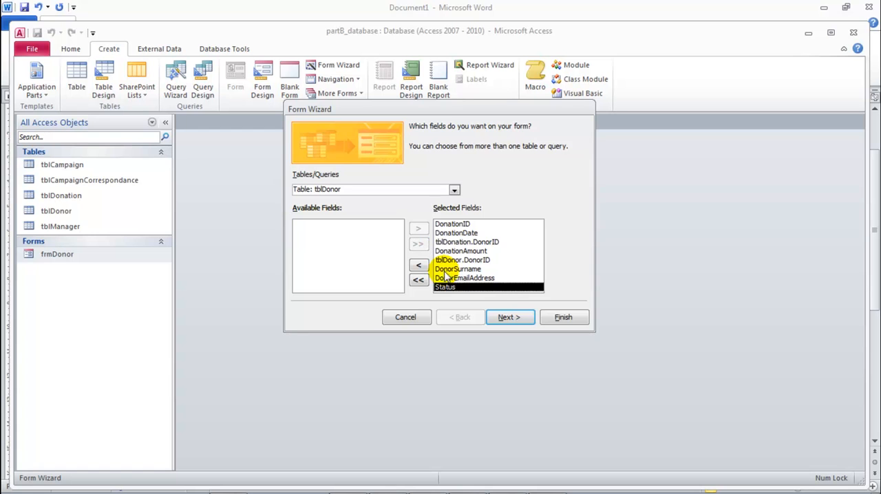
pyautogui.click(509, 317)
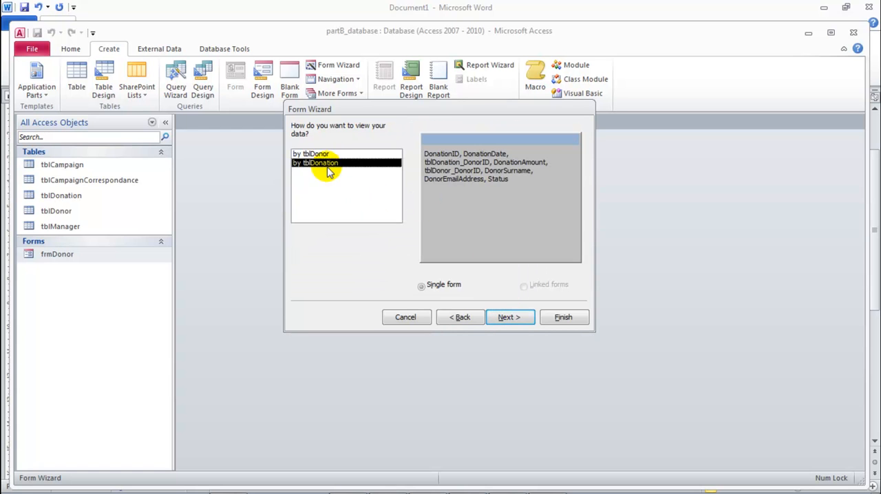
# Step: View the data by tblDonation as a single form, keep the Columnar layout and the title tblDonation, and create the form
pyautogui.click(319, 155)
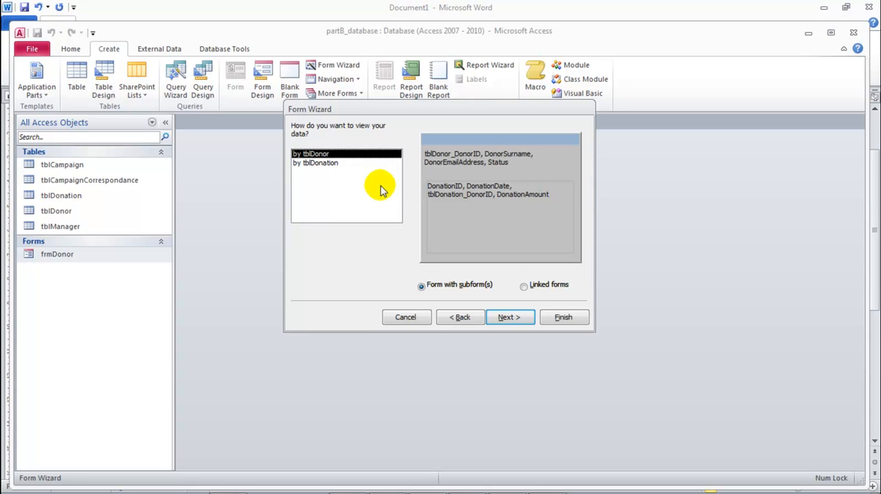
pyautogui.click(320, 164)
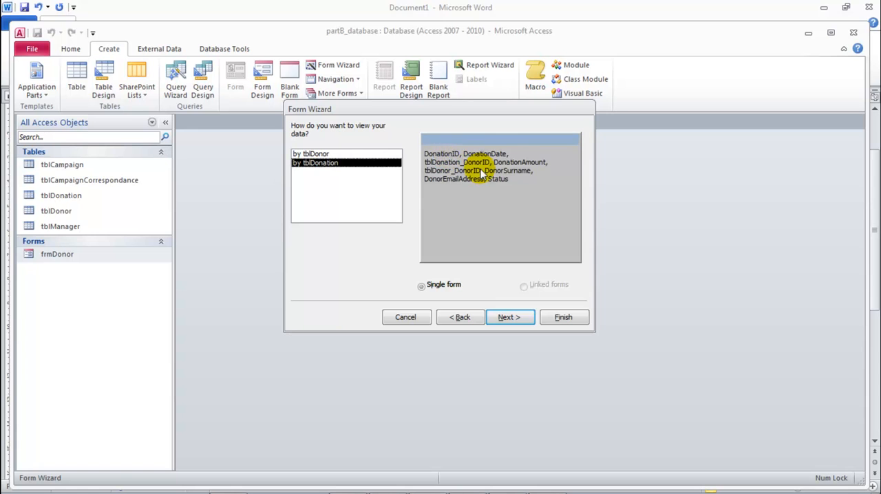
pyautogui.click(509, 318)
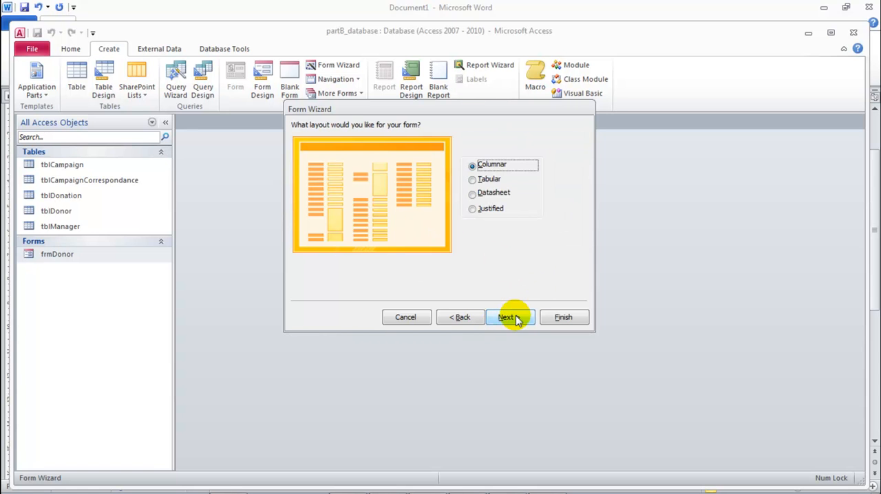
pyautogui.click(508, 317)
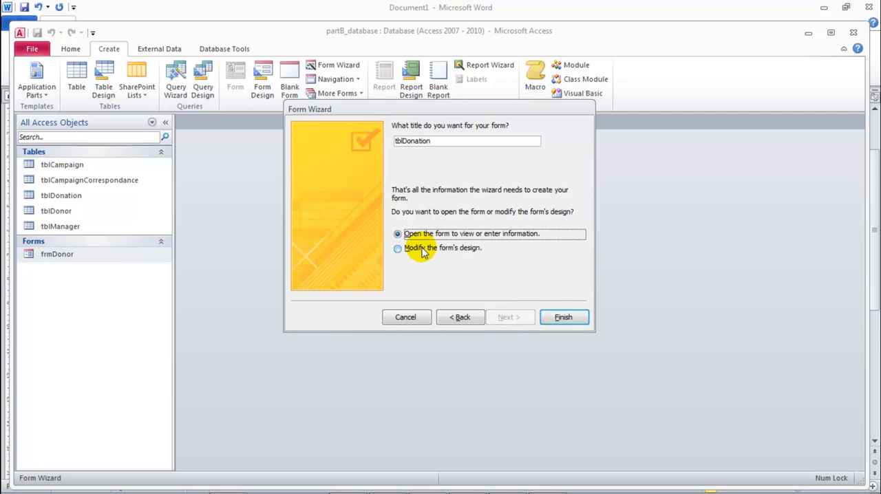
pyautogui.click(564, 317)
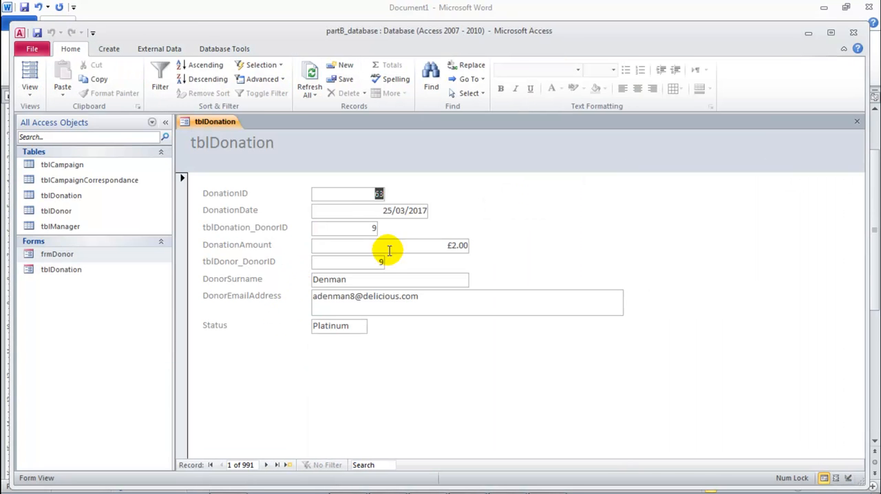
# Step: Open the tblDonation form in Design View and size all labels and fields in the Detail section to the shortest
pyautogui.rightClick(215, 130)
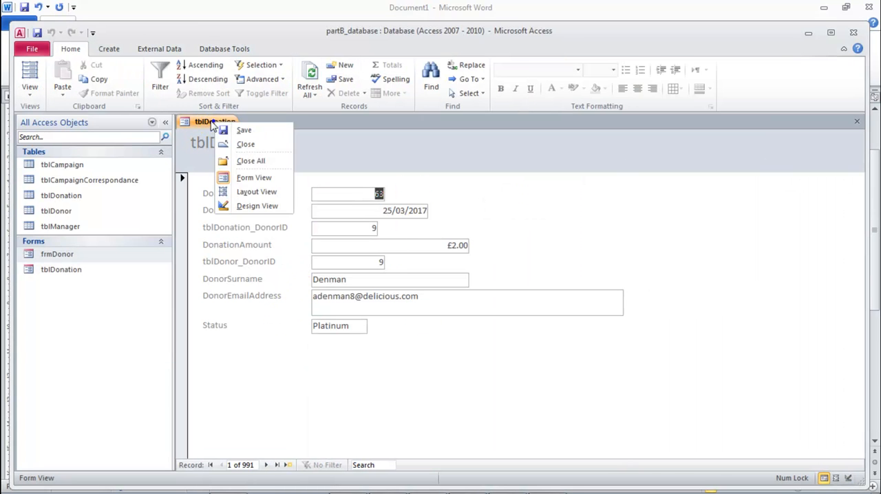
pyautogui.click(256, 204)
pyautogui.moveTo(347, 376); pyautogui.dragTo(265, 237)
pyautogui.rightClick(275, 252)
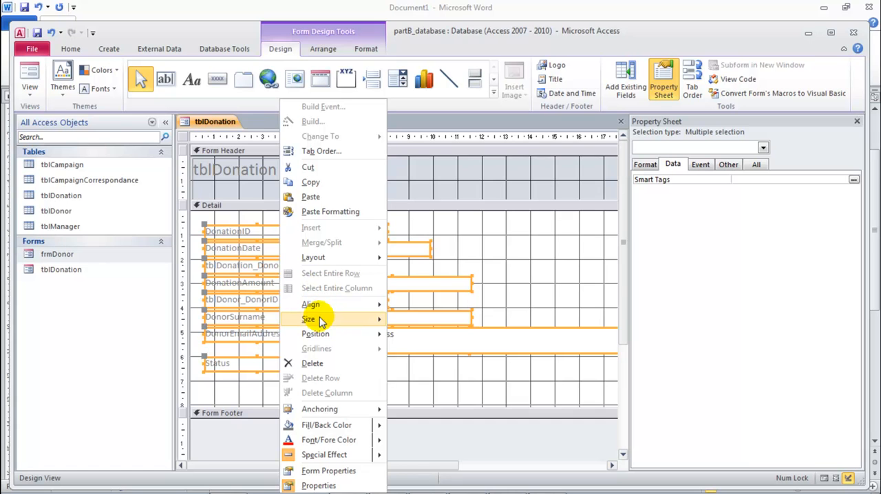
pyautogui.moveTo(321, 320)
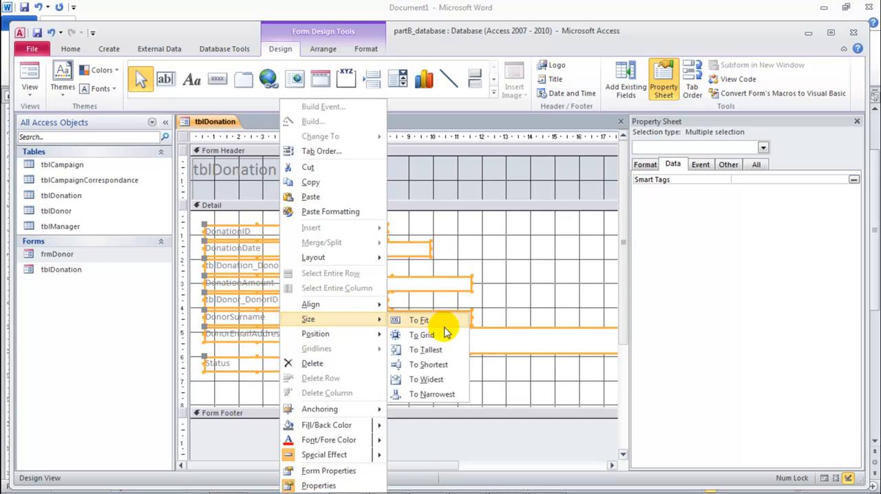
pyautogui.click(437, 365)
# Step: Try sizing all the Detail controls to the narrowest, and undo that sizing
pyautogui.rightClick(349, 363)
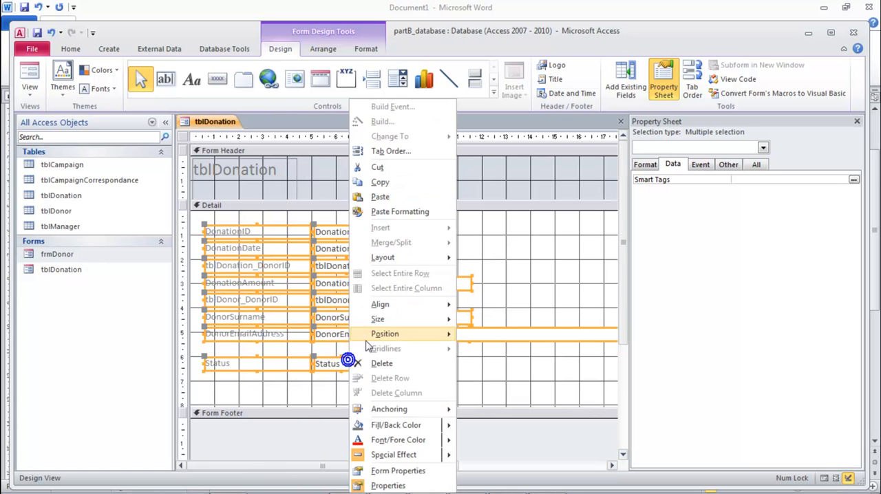
pyautogui.moveTo(384, 319)
pyautogui.click(500, 394)
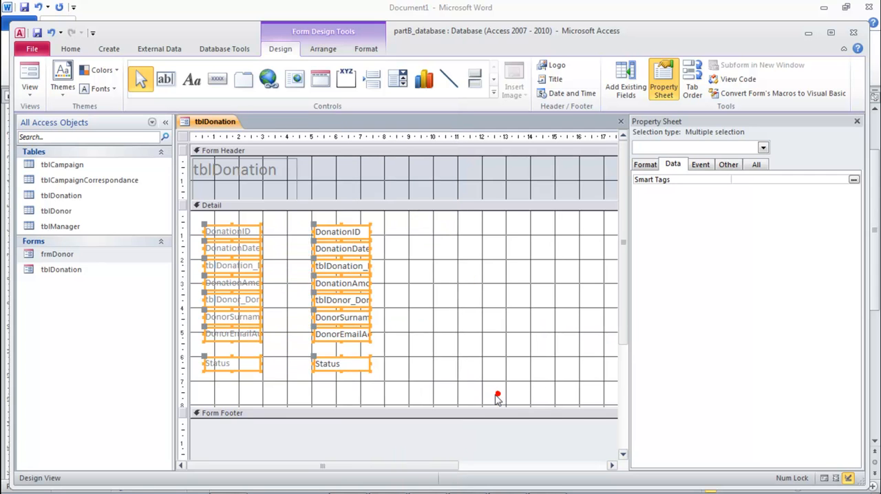
pyautogui.click(276, 254)
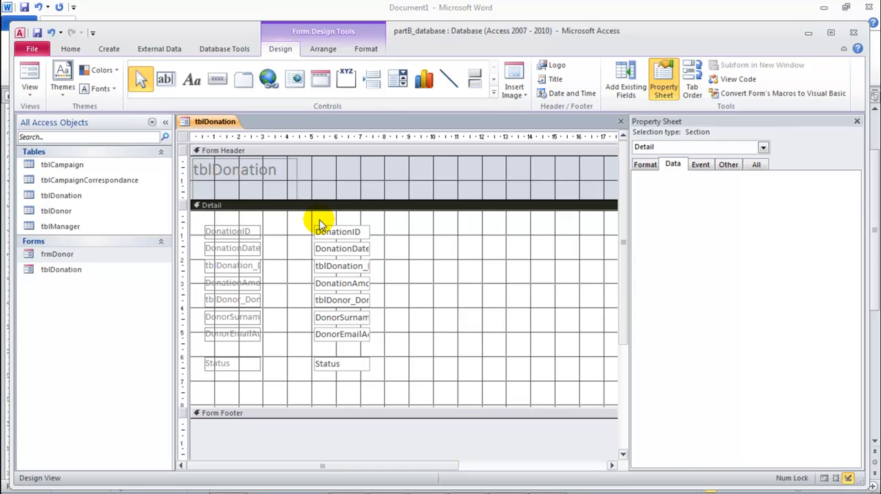
pyautogui.hotkey('ctrl', 'z')
# Step: Narrow the tblDonation_DonorID label so that it fits closely around its text
pyautogui.click(527, 238)
pyautogui.click(303, 268)
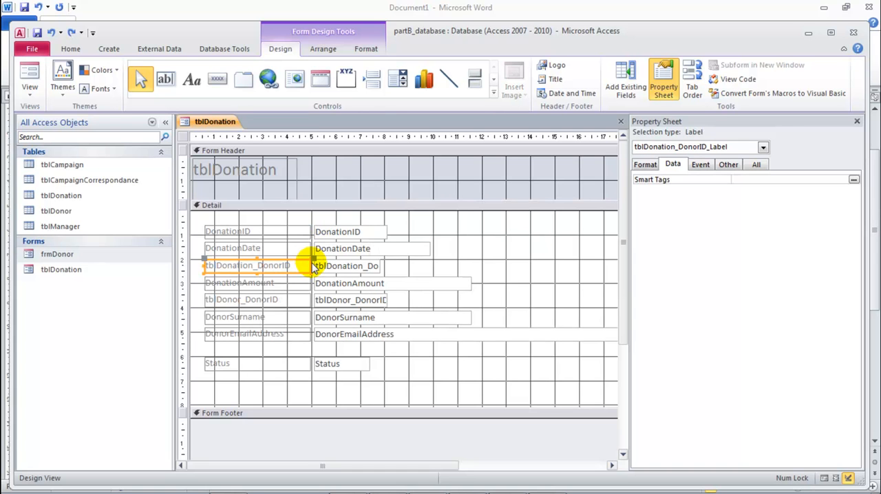
pyautogui.moveTo(310, 265); pyautogui.dragTo(293, 266)
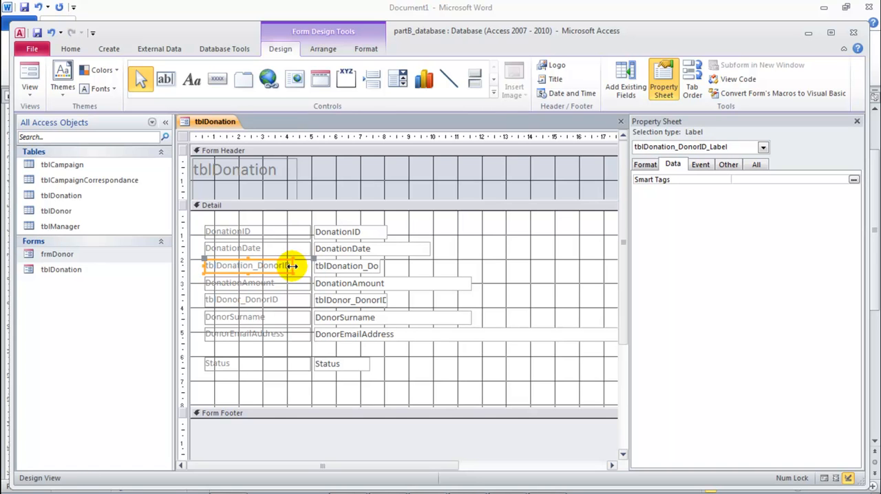
# Step: Select all the labels in the Detail section and size them to the narrowest
pyautogui.moveTo(265, 219); pyautogui.dragTo(242, 371)
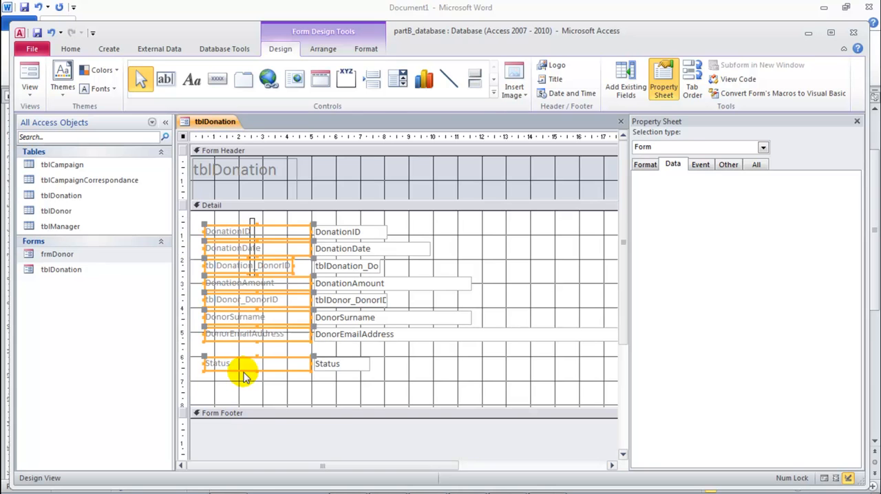
pyautogui.rightClick(251, 319)
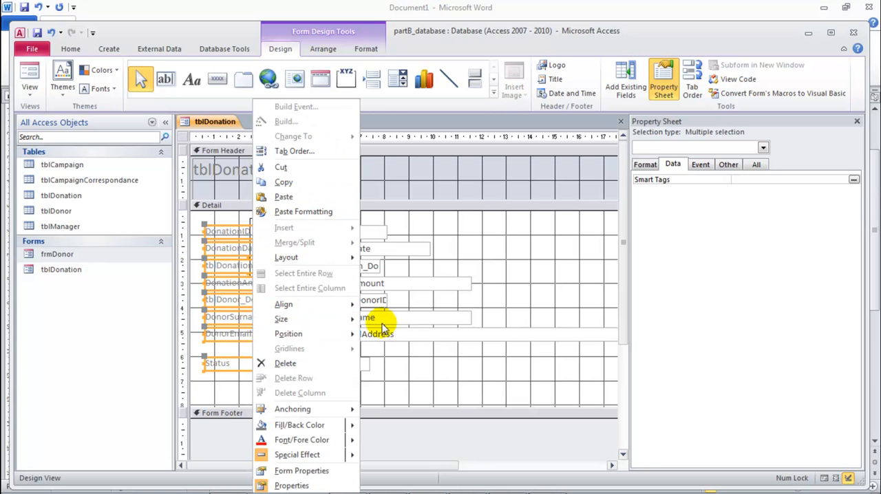
pyautogui.moveTo(345, 328)
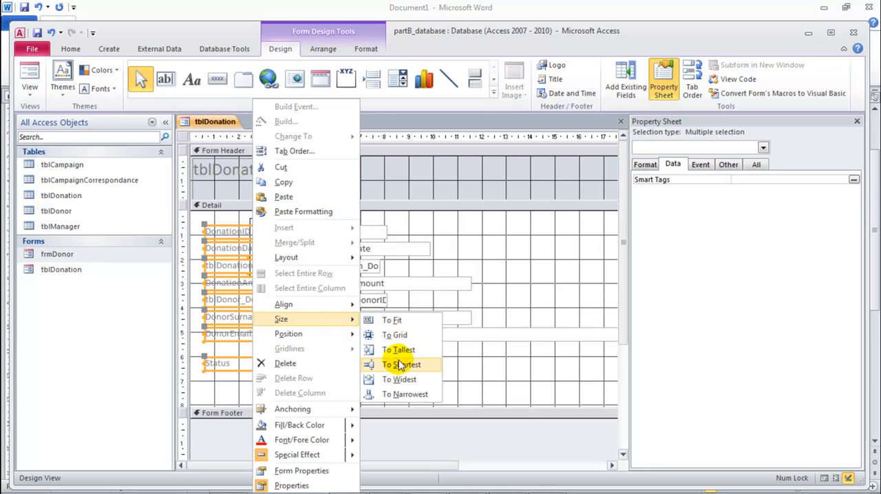
pyautogui.click(399, 394)
pyautogui.click(485, 304)
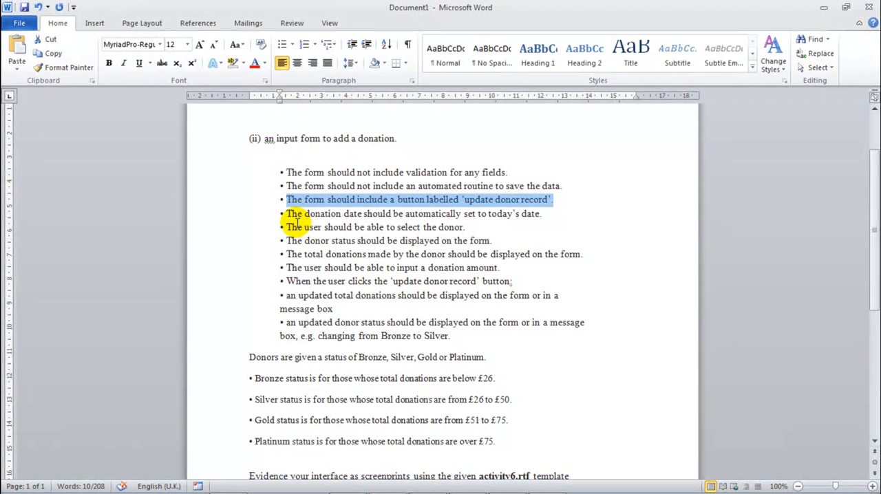
# Step: Switch to the Word document and read the requirement about the button labelled 'update donor record'
pyautogui.moveTo(282, 202); pyautogui.dragTo(560, 200)
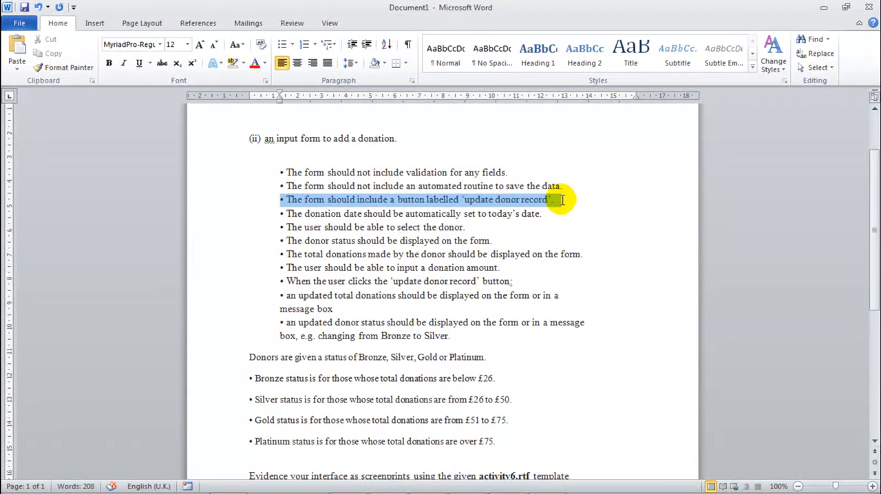
pyautogui.doubleClick(506, 199)
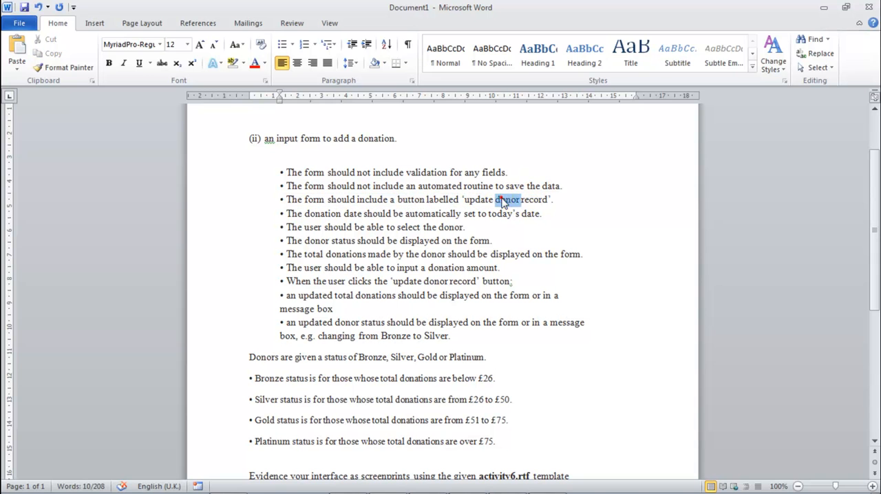
pyautogui.click(548, 200)
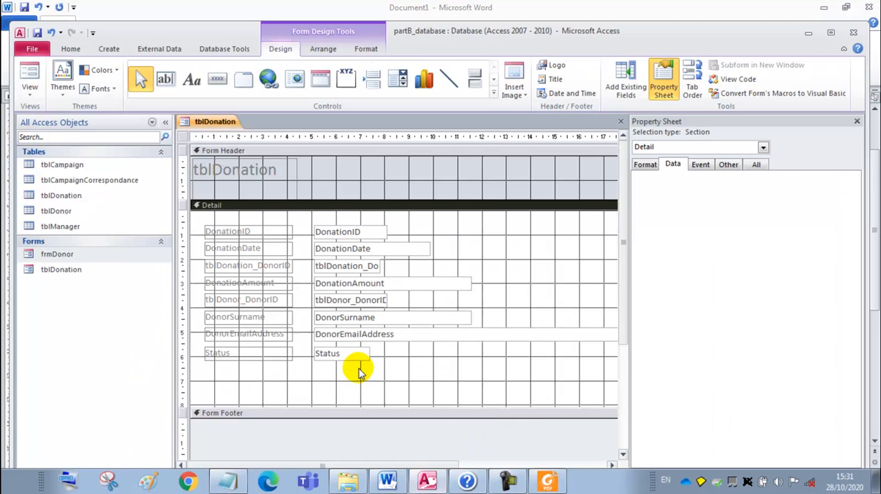
# Step: Return to Access and add a command button below the Status field in the Detail section, without using the Command Button Wizard
pyautogui.rightClick(373, 371)
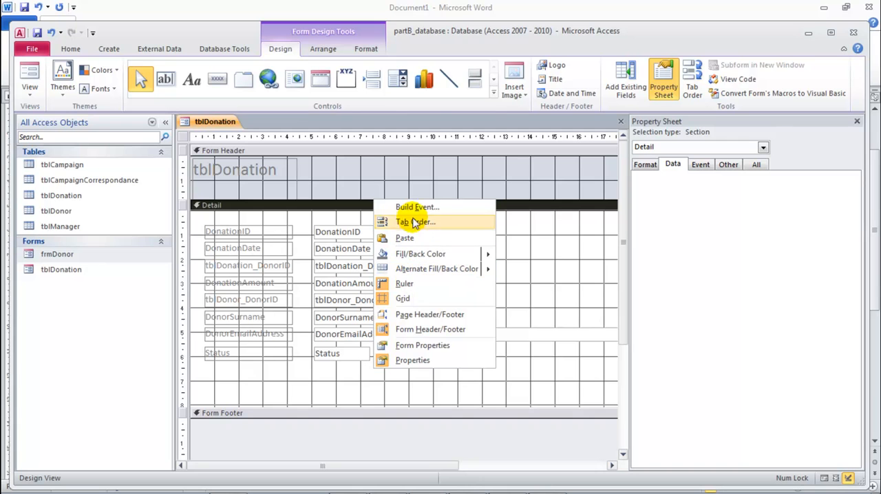
pyautogui.click(314, 183)
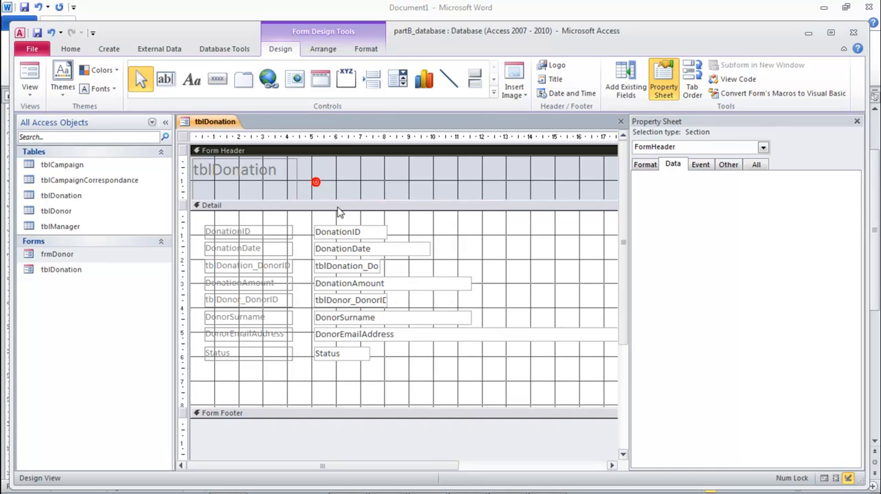
pyautogui.click(216, 80)
pyautogui.click(364, 370)
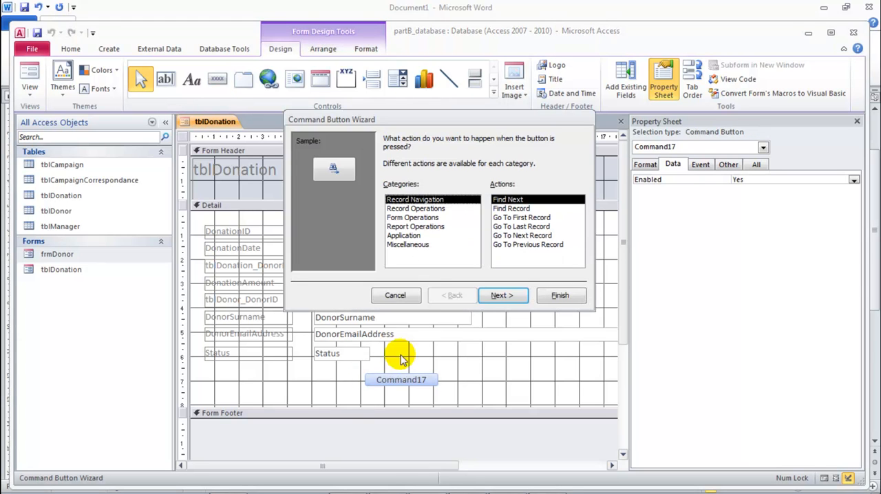
pyautogui.click(396, 295)
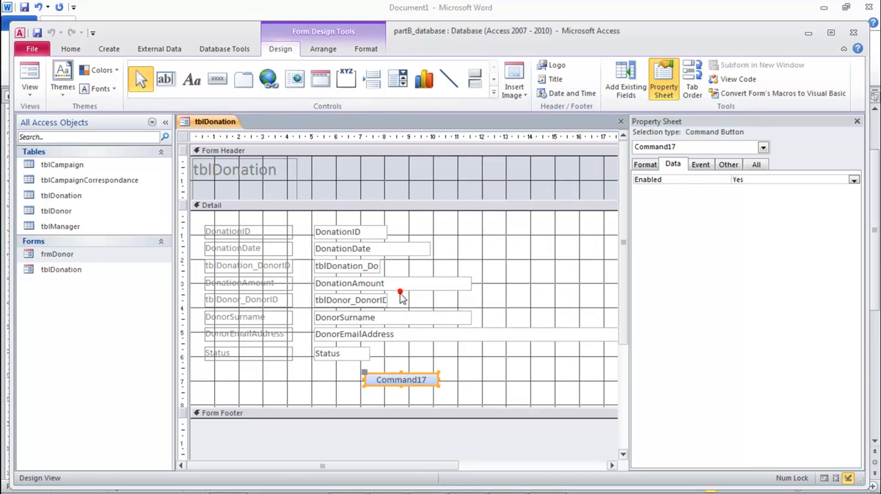
# Step: Caption the new button "update donor record" and enlarge it to about 4.1 by 0.9 cm beneath the Status field
pyautogui.doubleClick(426, 379)
pyautogui.moveTo(373, 375); pyautogui.dragTo(424, 385)
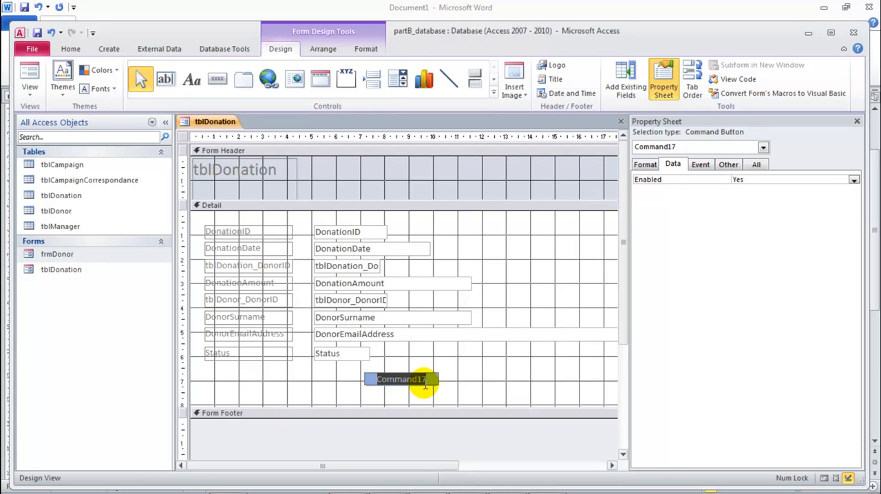
pyautogui.click(424, 386)
pyautogui.click(403, 379)
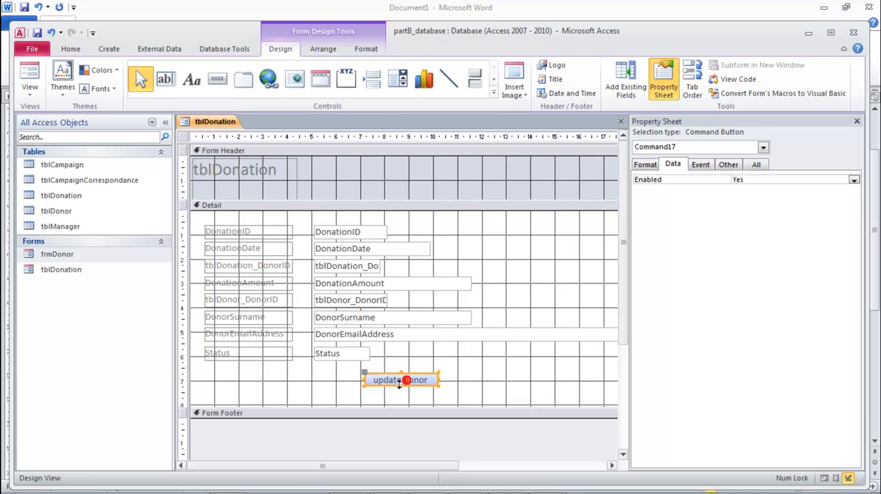
pyautogui.moveTo(440, 380); pyautogui.dragTo(384, 397)
pyautogui.click(442, 385)
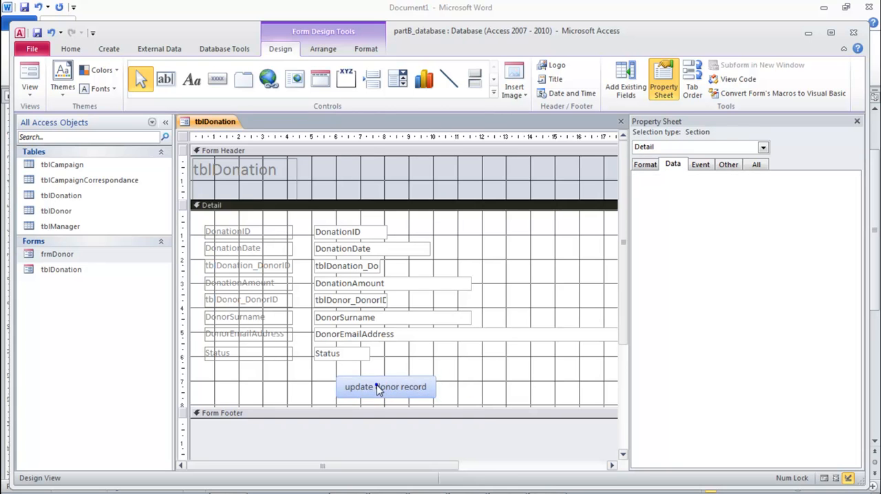
pyautogui.rightClick(377, 389)
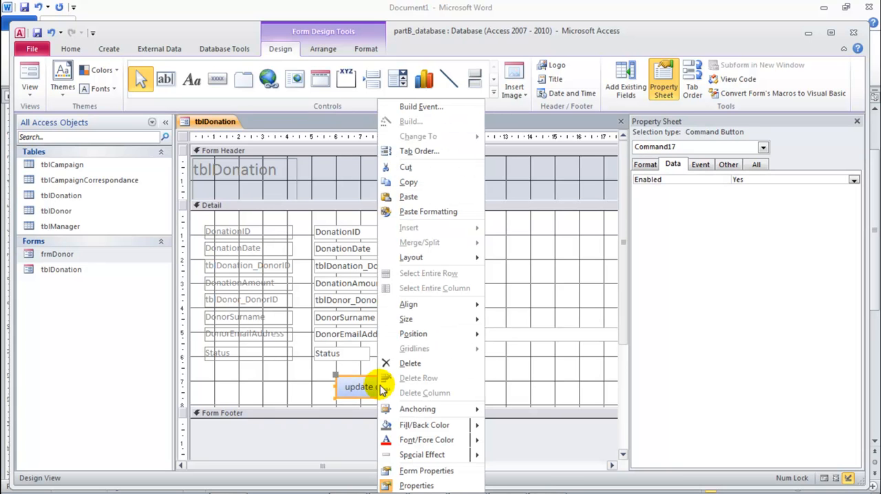
pyautogui.click(425, 107)
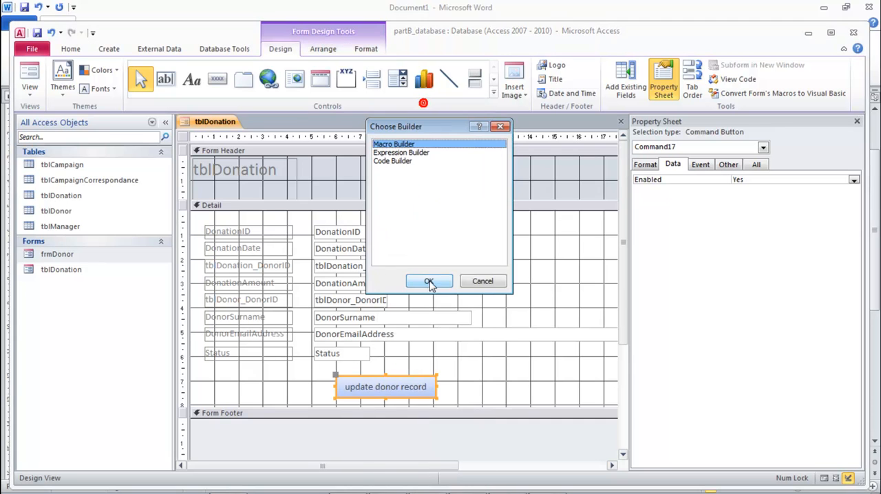
pyautogui.moveTo(415, 120); pyautogui.dragTo(421, 128)
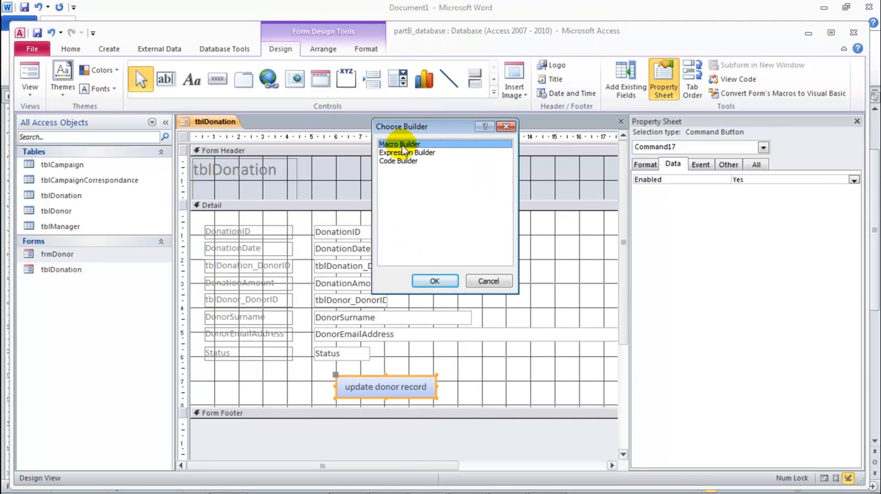
pyautogui.click(439, 281)
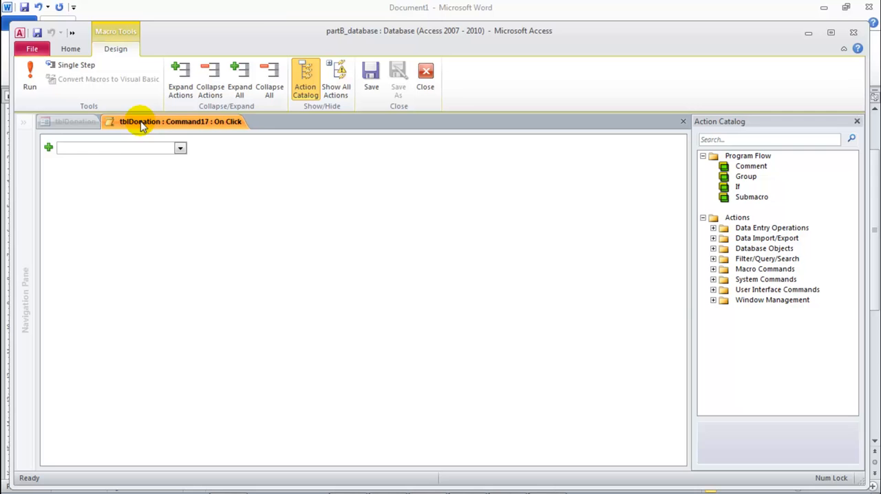
pyautogui.click(426, 72)
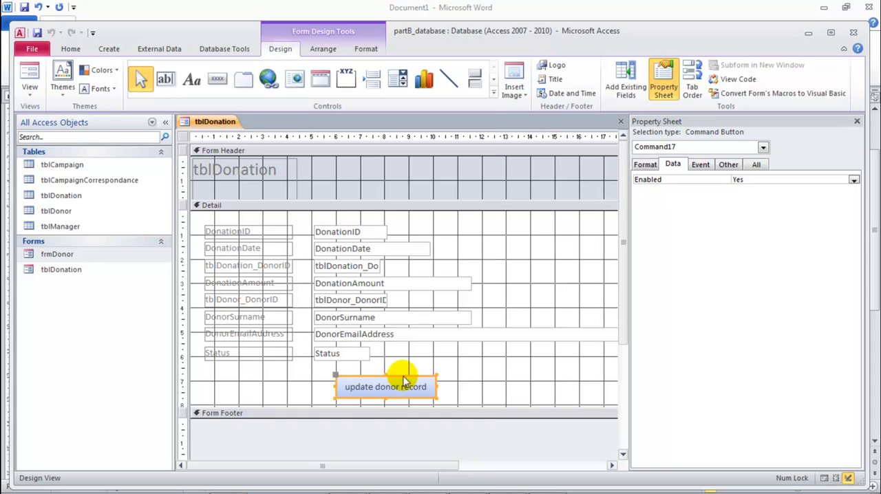
pyautogui.rightClick(387, 390)
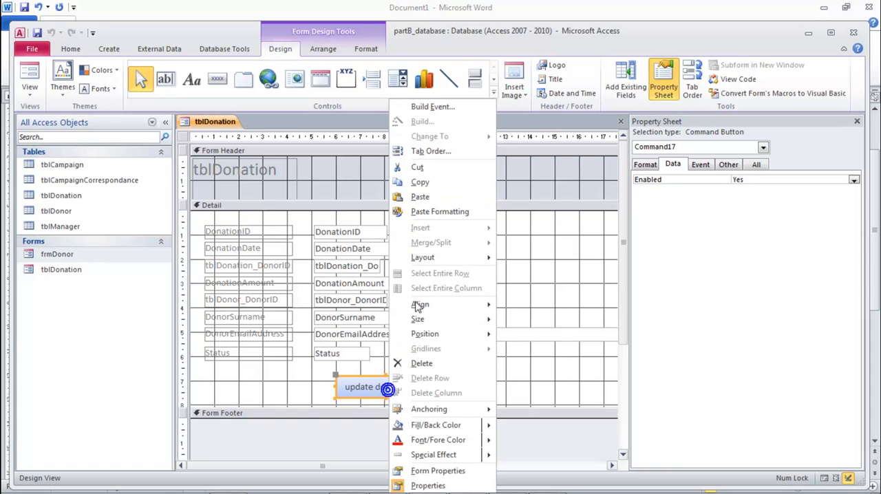
pyautogui.click(432, 108)
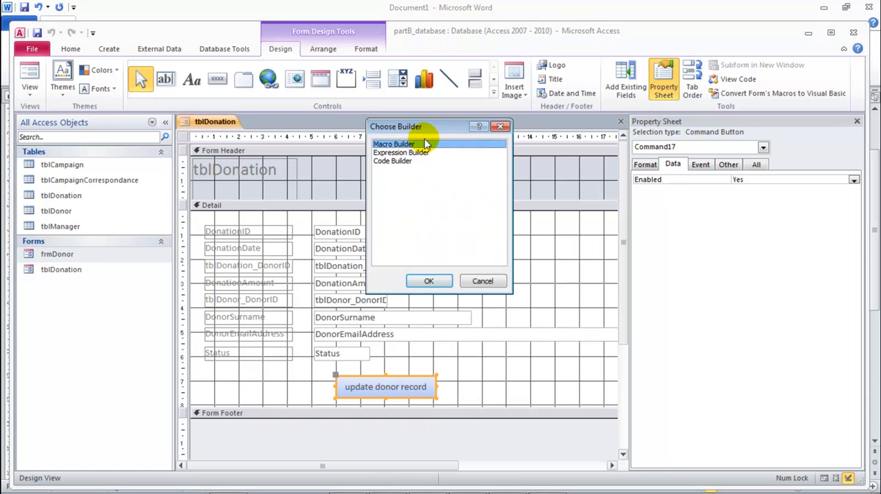
pyautogui.click(482, 281)
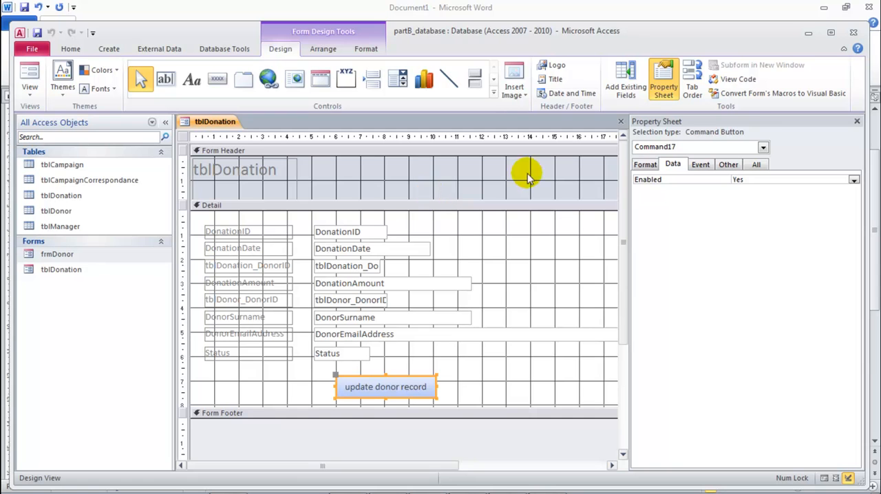
# Step: Convert the form's macros to Visual Basic with error handling and macro comments included
pyautogui.click(759, 94)
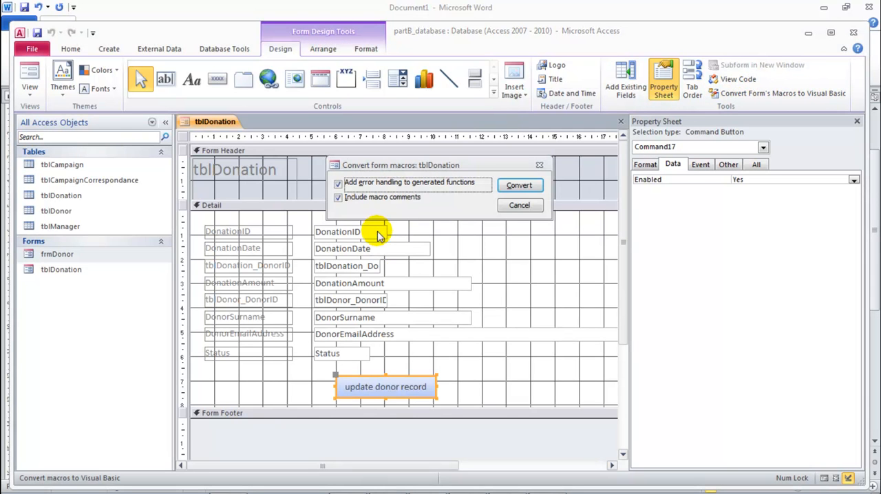
pyautogui.click(519, 186)
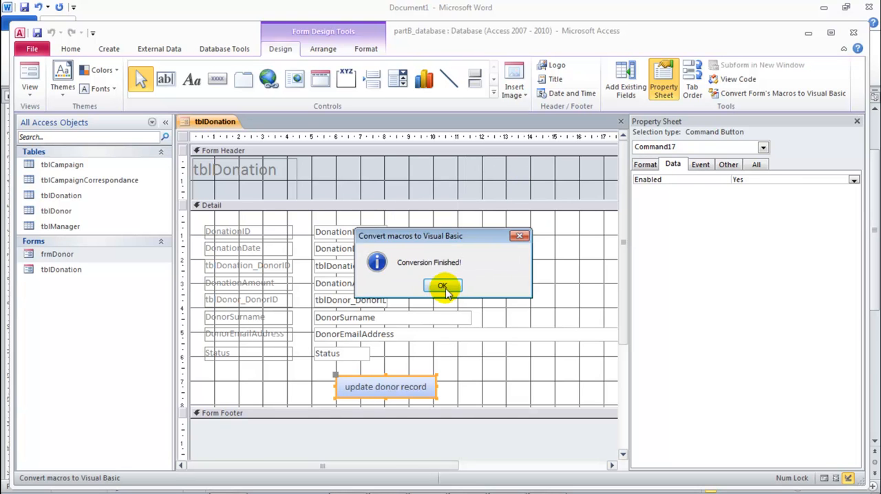
pyautogui.click(445, 284)
# Step: Create a click event procedure for the update donor record button with the Code Builder, and close the code editor
pyautogui.rightClick(375, 386)
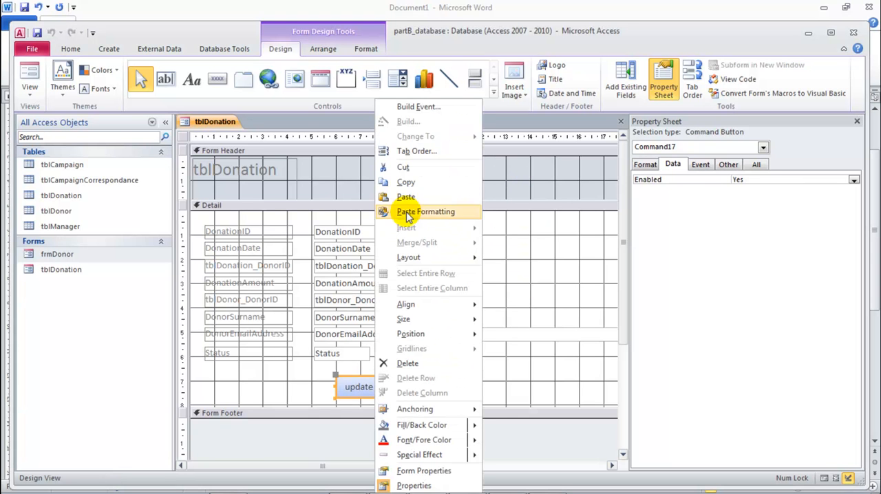
pyautogui.click(416, 107)
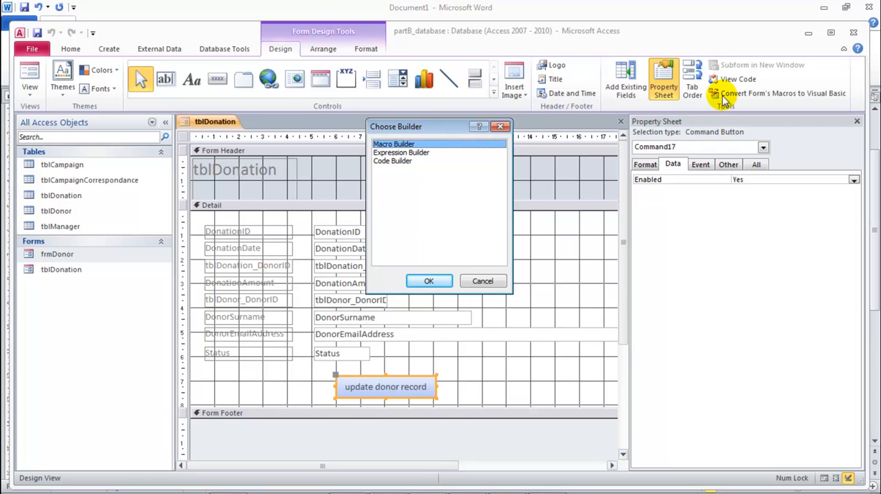
pyautogui.click(396, 161)
pyautogui.moveTo(417, 128); pyautogui.dragTo(372, 94)
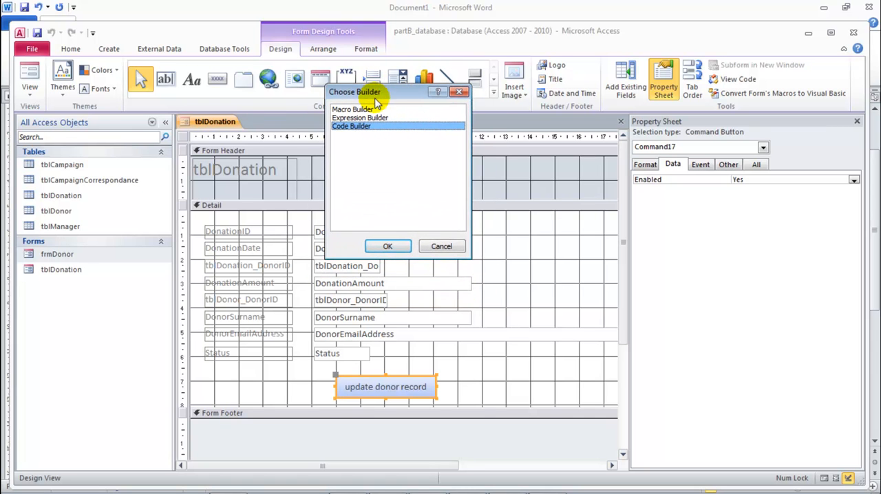
pyautogui.click(389, 246)
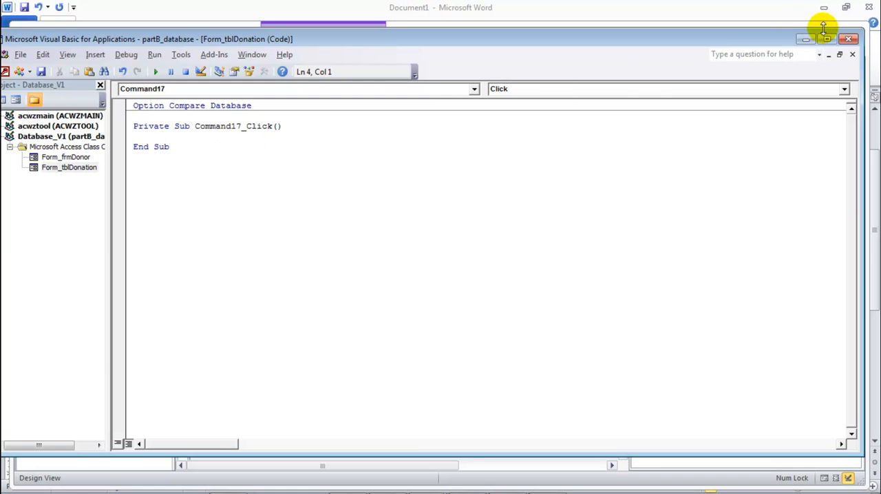
pyautogui.click(850, 39)
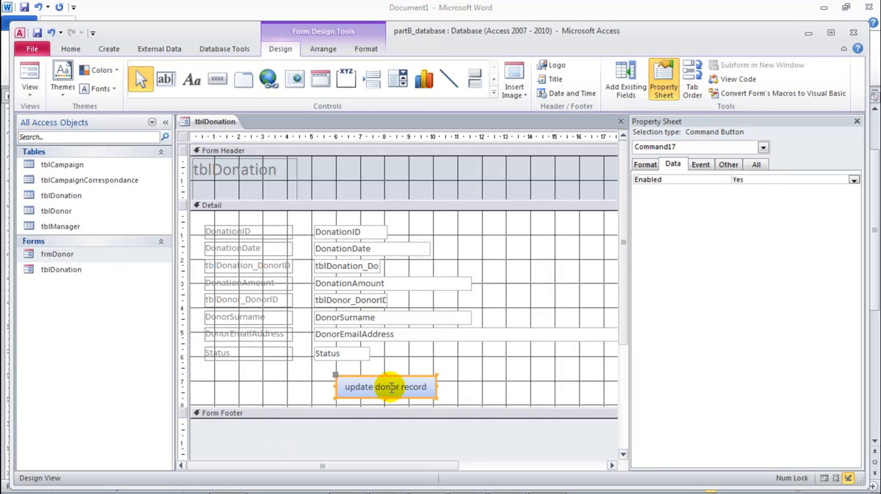
# Step: Rename the update donor record button as updateDonor
pyautogui.click(755, 165)
pyautogui.click(681, 177)
pyautogui.click(781, 180)
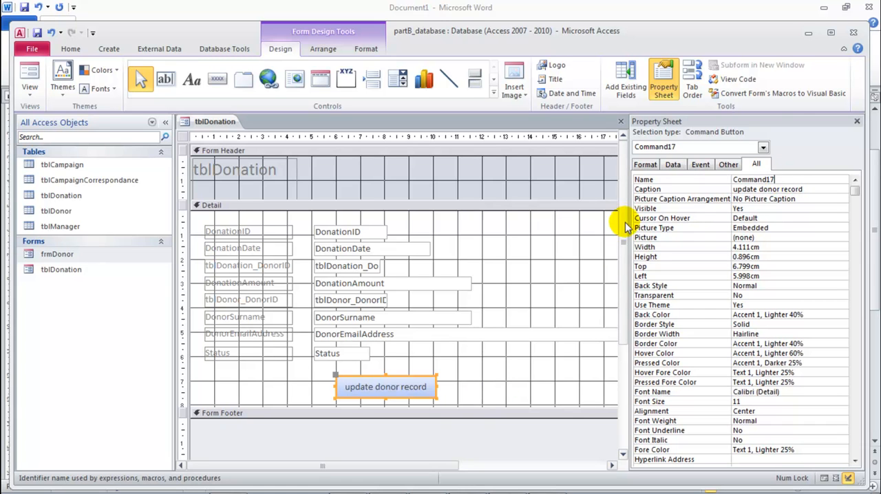
pyautogui.click(644, 190)
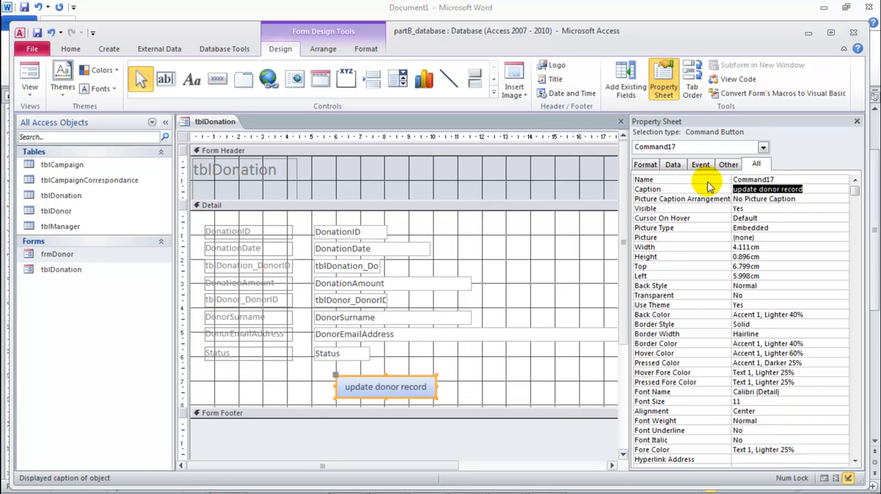
pyautogui.click(762, 180)
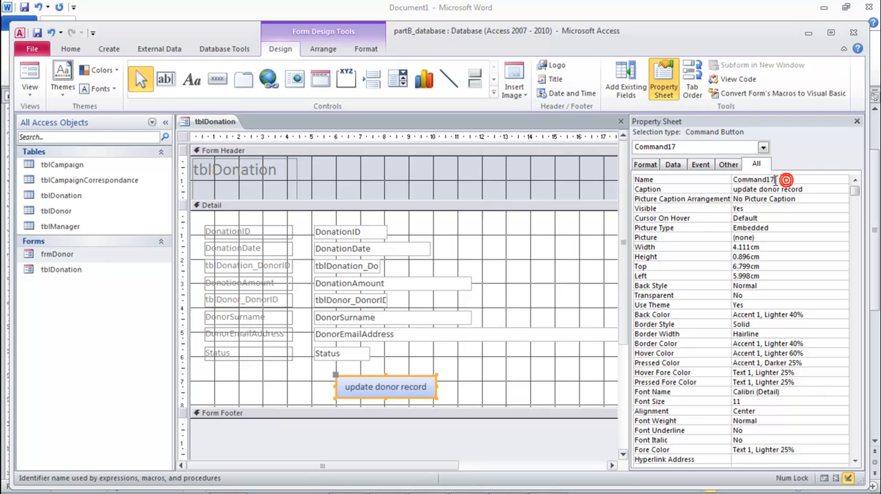
pyautogui.moveTo(776, 180); pyautogui.dragTo(730, 180)
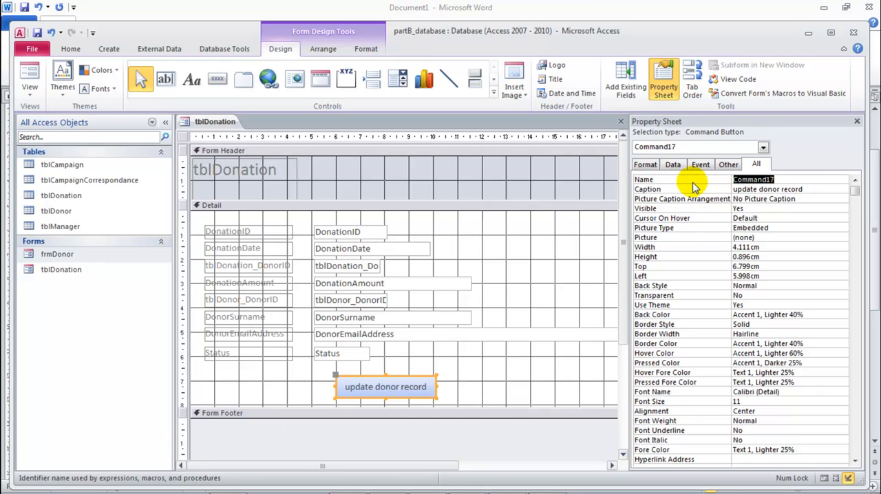
pyautogui.moveTo(778, 180); pyautogui.dragTo(732, 180)
pyautogui.click(778, 180)
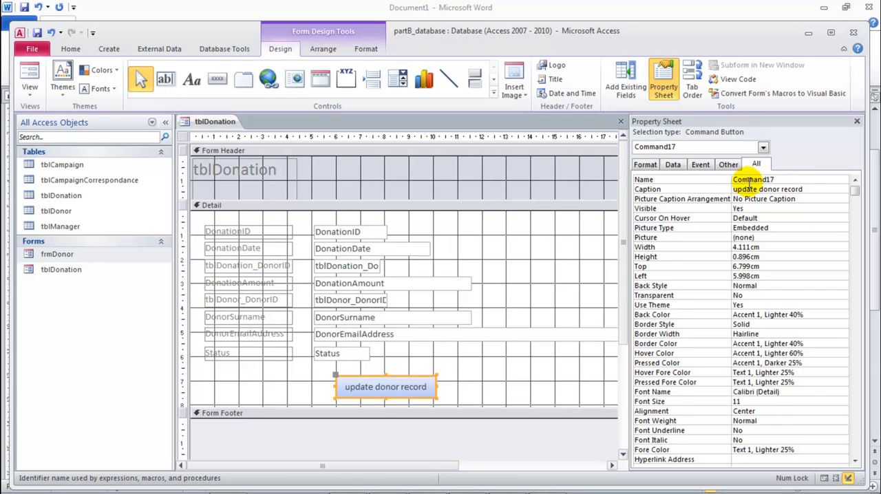
pyautogui.doubleClick(769, 179)
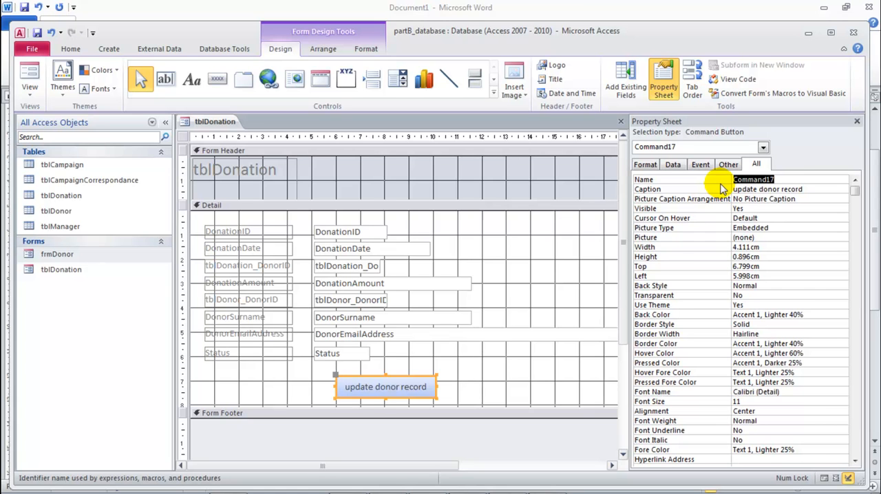
pyautogui.write('u')
pyautogui.click(752, 217)
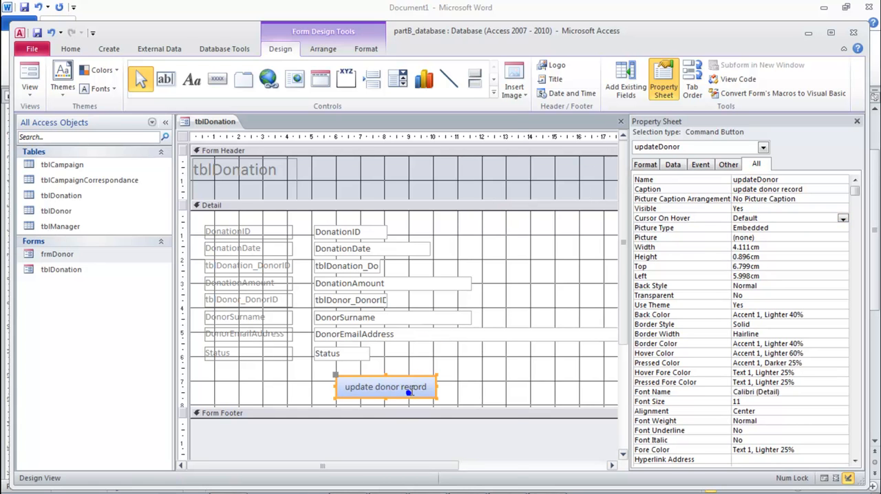
# Step: Create a click event procedure for the updateDonor button and remove the leftover Command17_Click procedure
pyautogui.rightClick(405, 387)
pyautogui.click(443, 108)
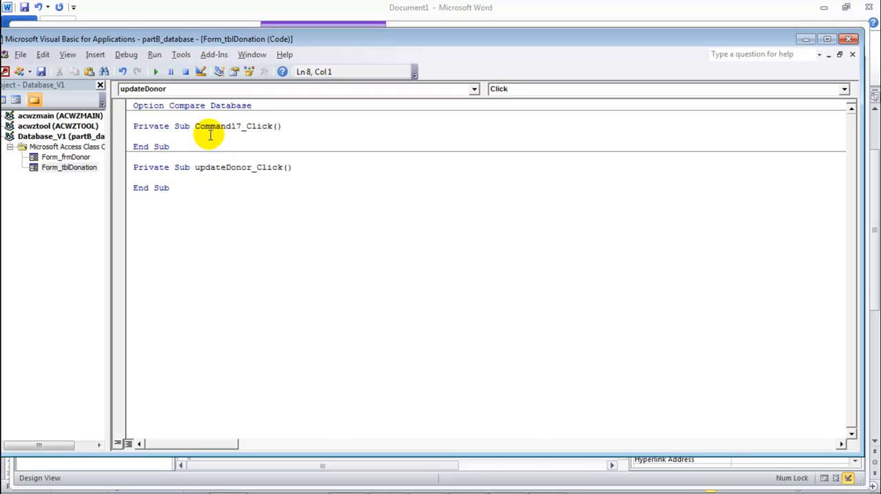
pyautogui.moveTo(183, 146); pyautogui.dragTo(131, 120)
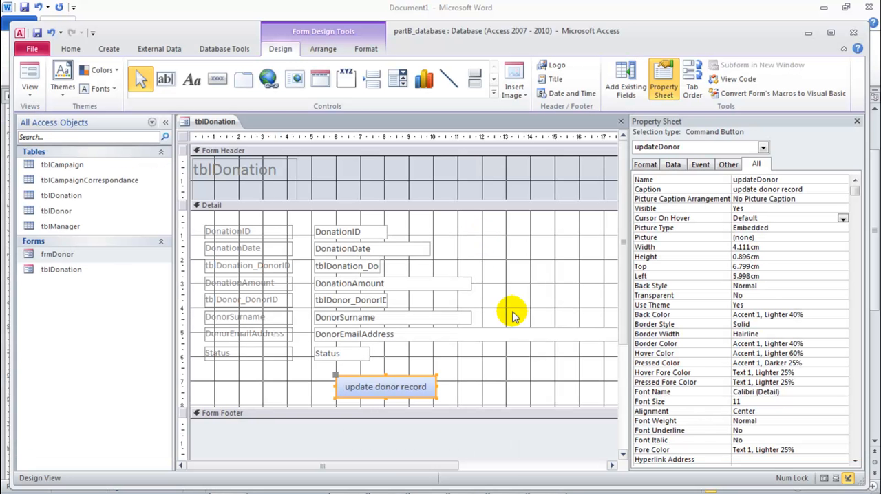
# Step: Highlight the automatic donation date requirement in the Word brief, and return to the form design in Access
pyautogui.click(387, 479)
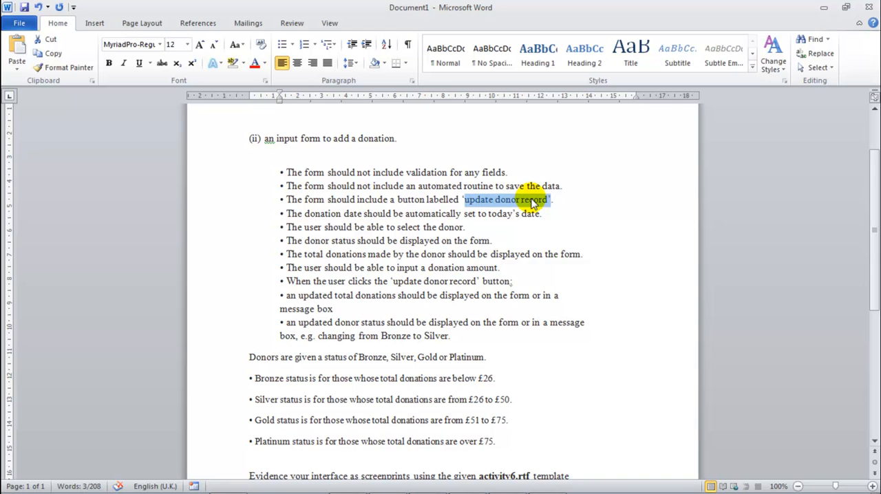
pyautogui.moveTo(289, 212); pyautogui.dragTo(551, 217)
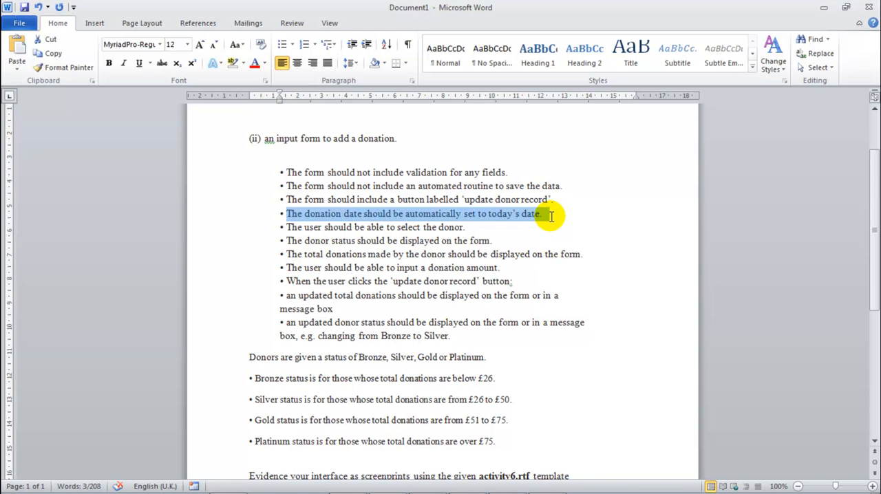
pyautogui.moveTo(585, 485)
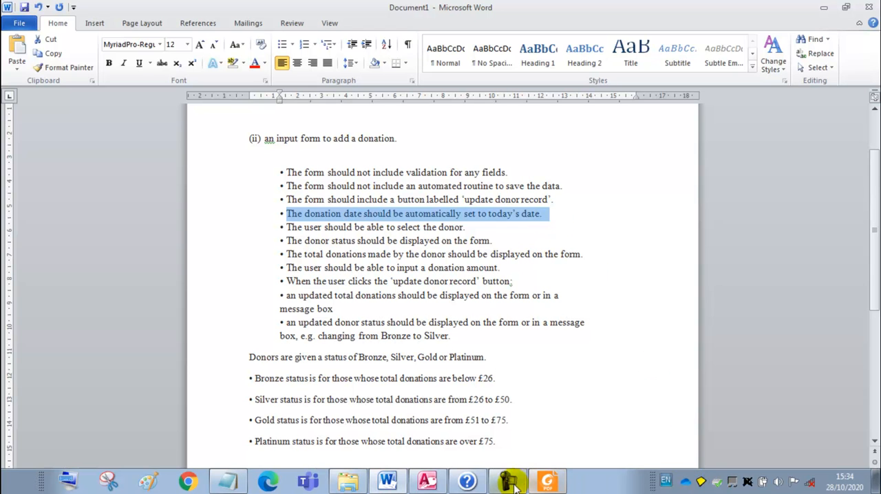
pyautogui.click(427, 480)
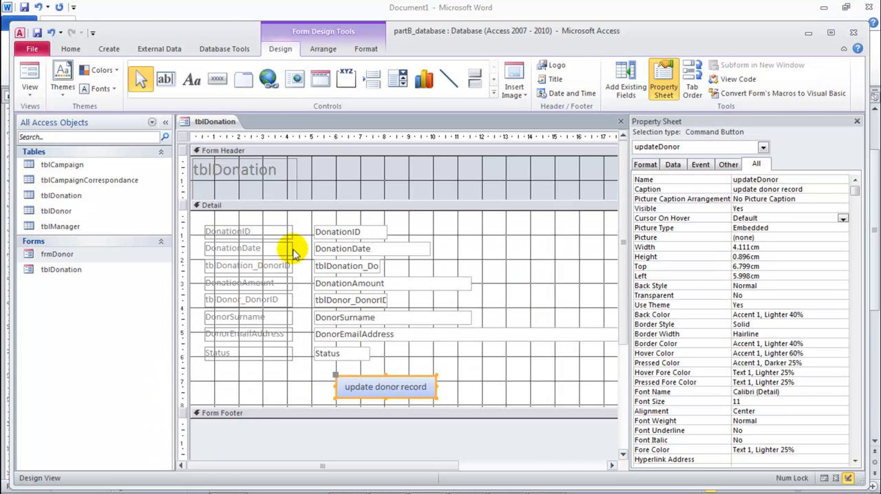
# Step: Set the default value of the DonationDate text box to =Now()
pyautogui.click(324, 249)
pyautogui.click(267, 249)
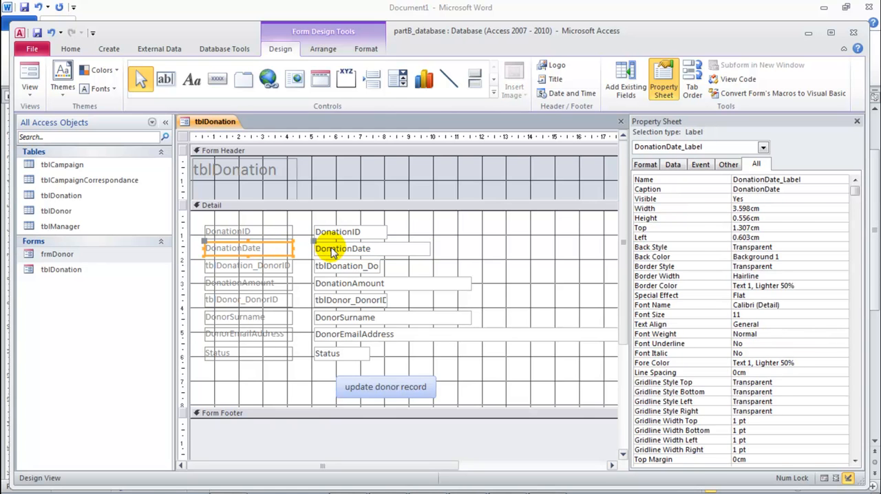
pyautogui.click(324, 248)
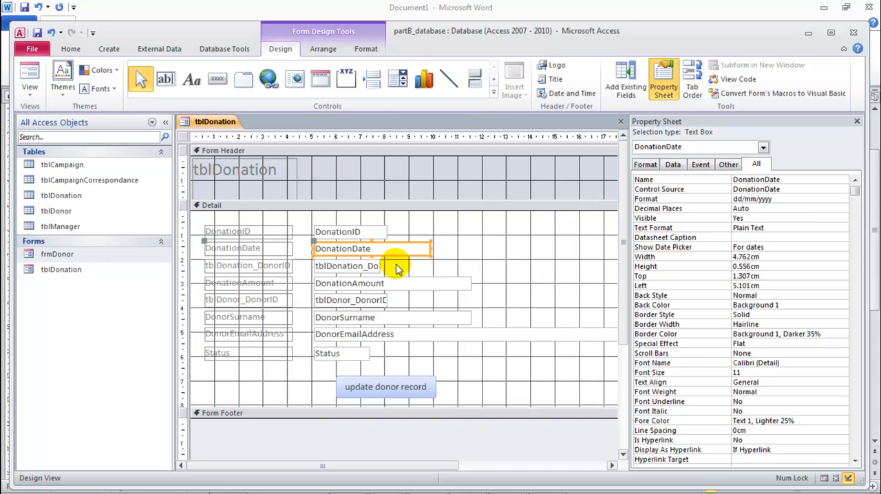
pyautogui.click(671, 167)
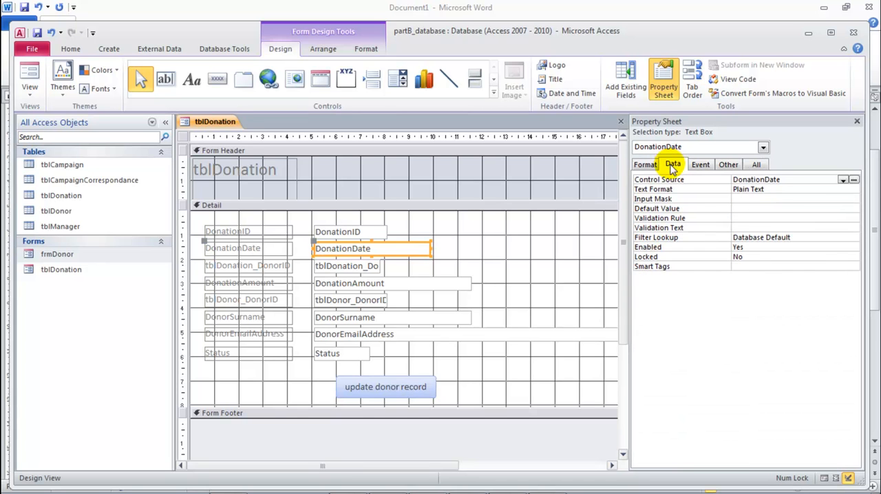
pyautogui.click(743, 209)
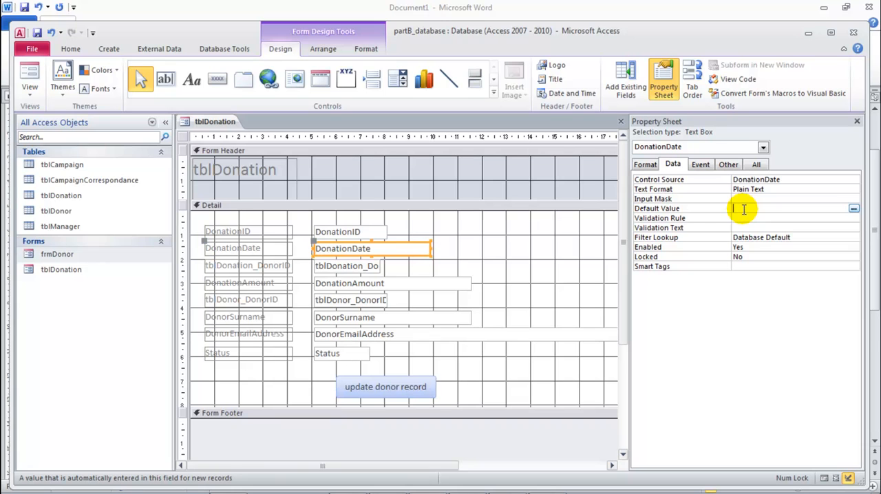
pyautogui.write('=now')
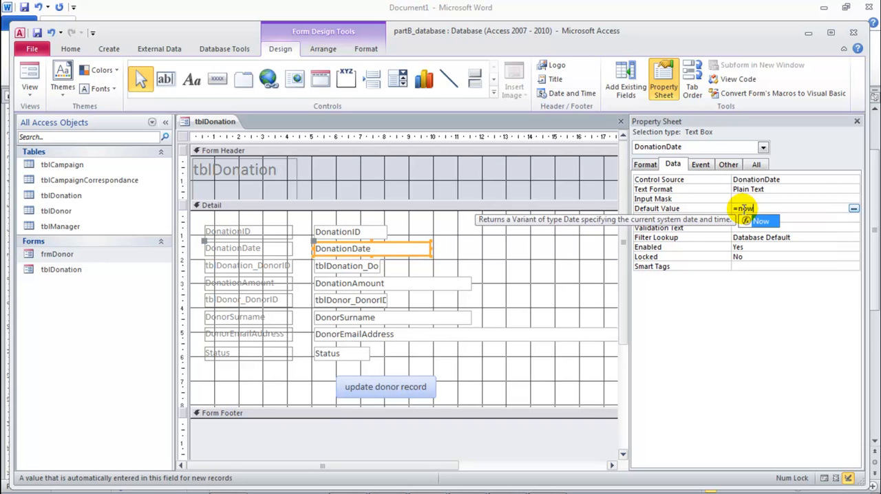
pyautogui.write('(')
pyautogui.click(762, 207)
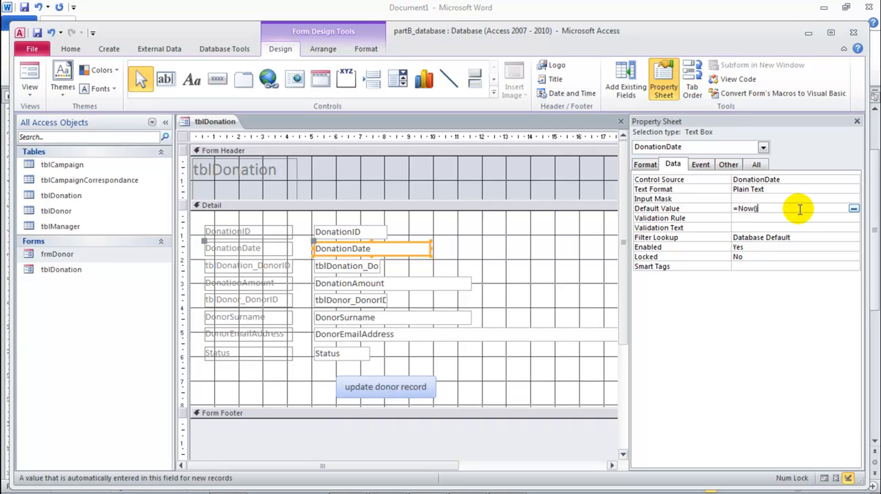
pyautogui.click(773, 226)
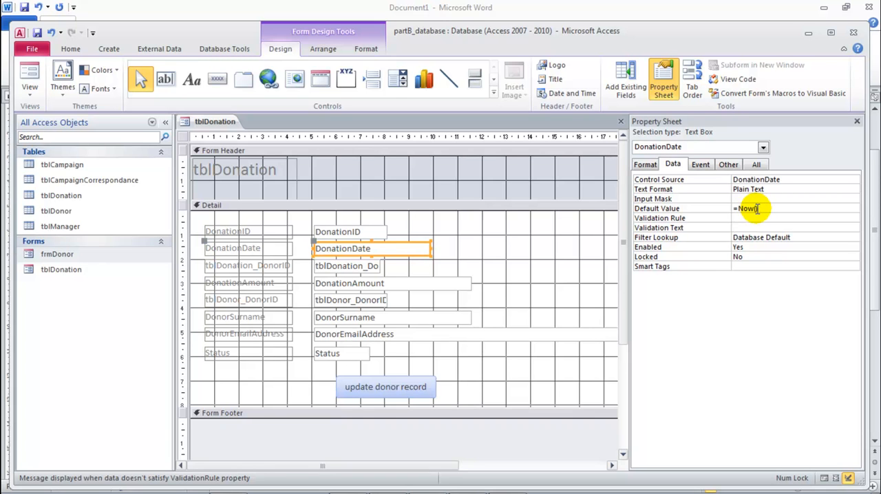
pyautogui.click(755, 208)
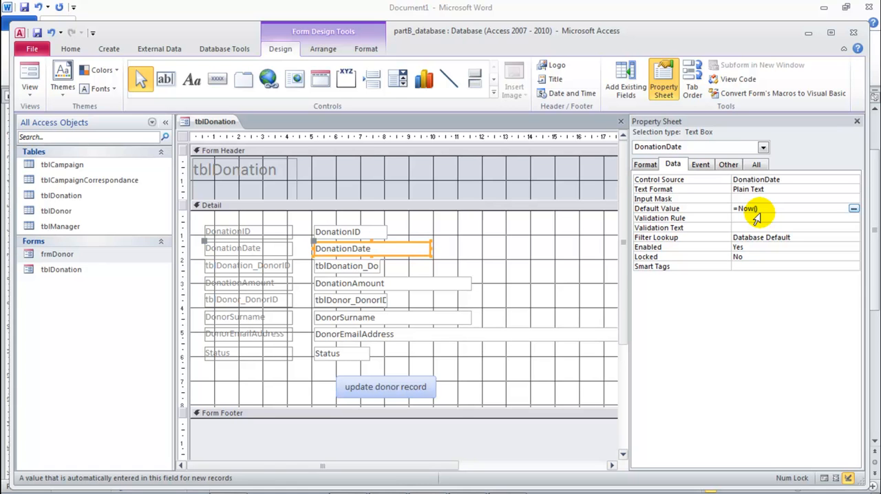
# Step: Save and close the tblDonation form, and reopen it at a new blank record to check the default date
pyautogui.rightClick(210, 127)
pyautogui.click(235, 151)
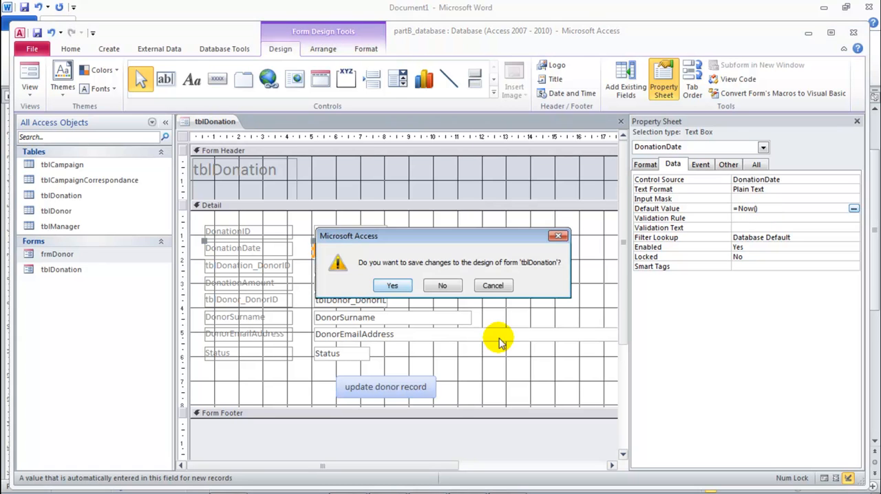
pyautogui.click(392, 286)
pyautogui.doubleClick(52, 271)
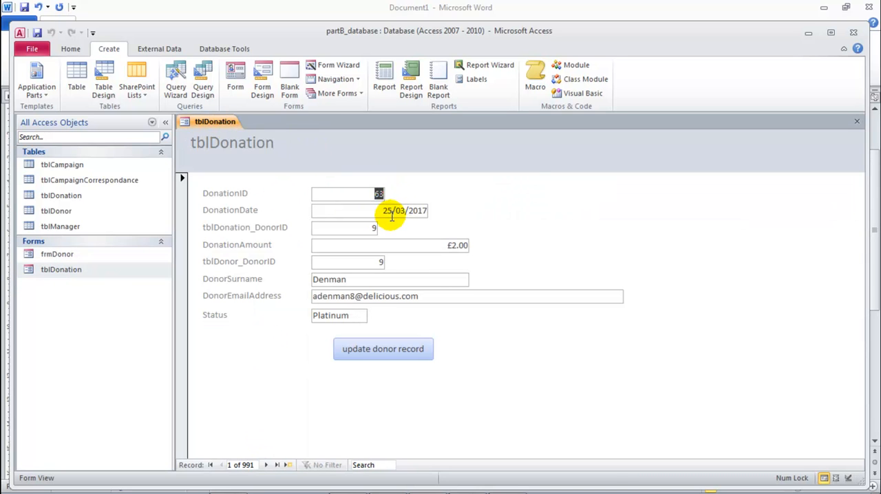
pyautogui.click(288, 465)
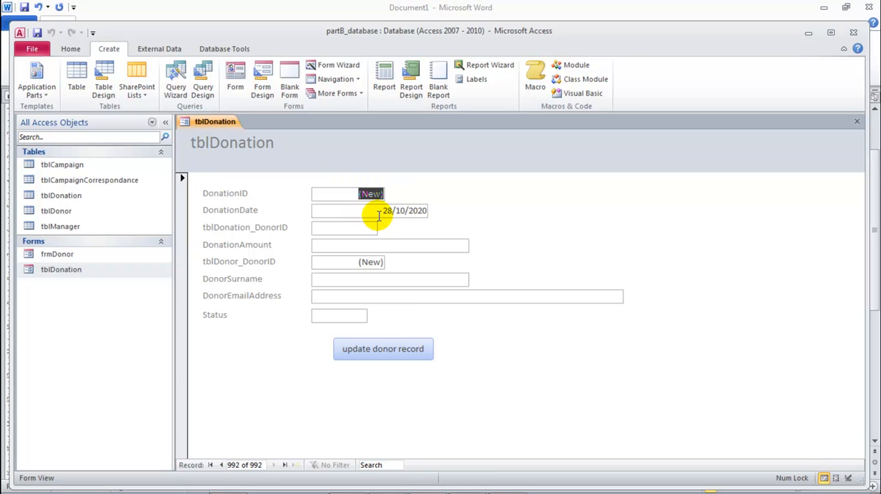
# Step: Set the tblDonation form's Data Entry property to Yes in Design View, and save and close the form
pyautogui.rightClick(215, 121)
pyautogui.click(261, 204)
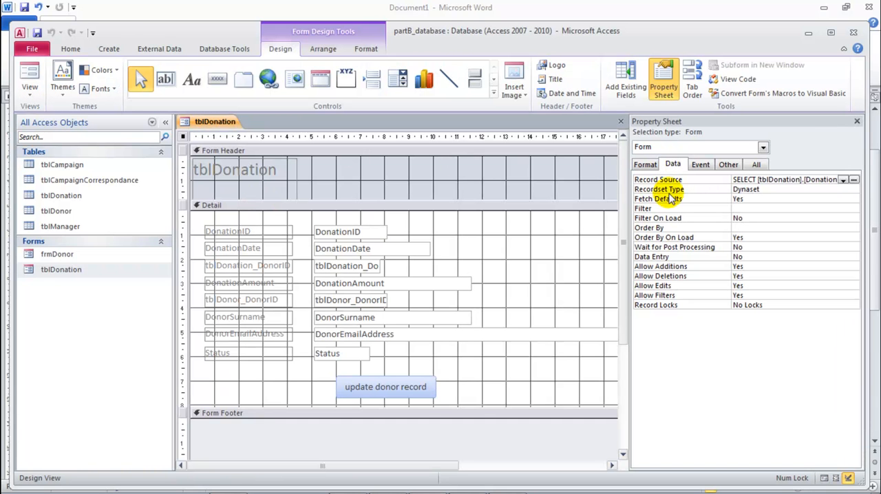
pyautogui.doubleClick(752, 256)
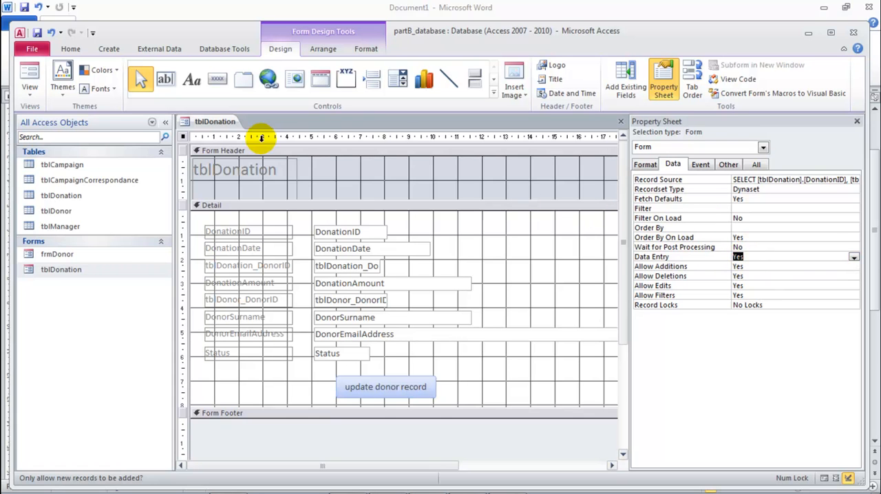
pyautogui.middleClick(224, 125)
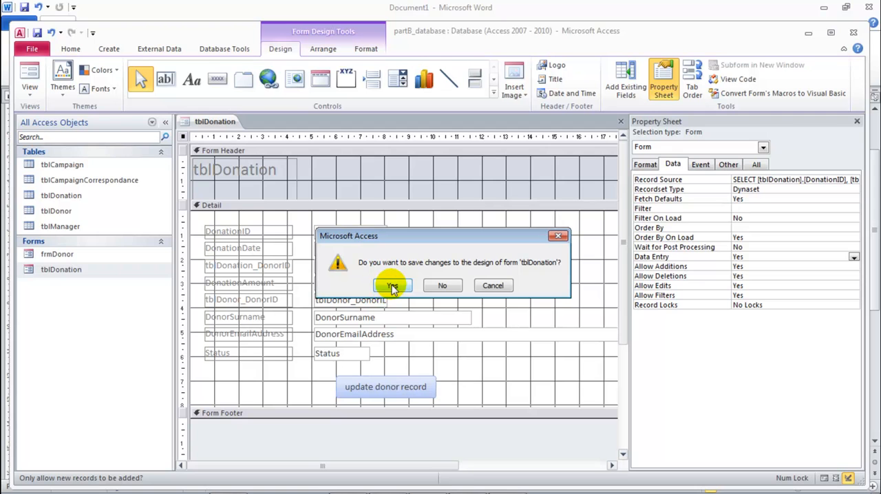
pyautogui.click(391, 285)
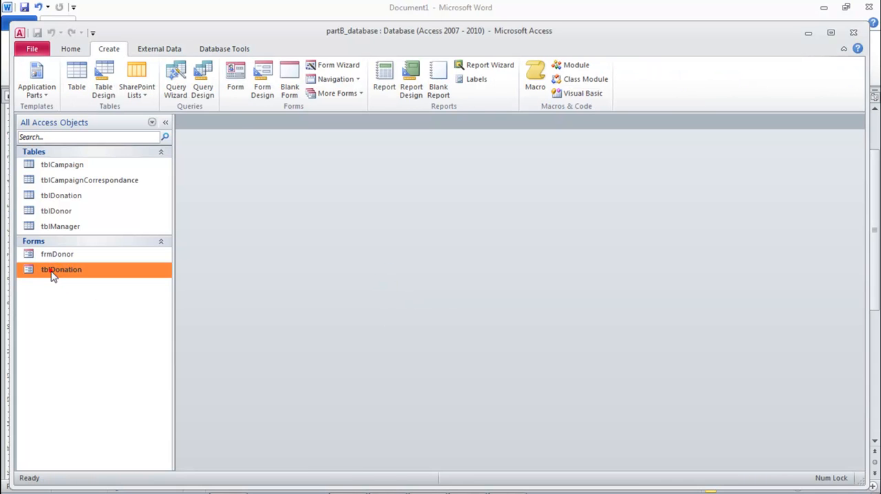
# Step: Reopen the tblDonation form and examine the default DonationDate and the empty donor ID field in the new record
pyautogui.doubleClick(52, 271)
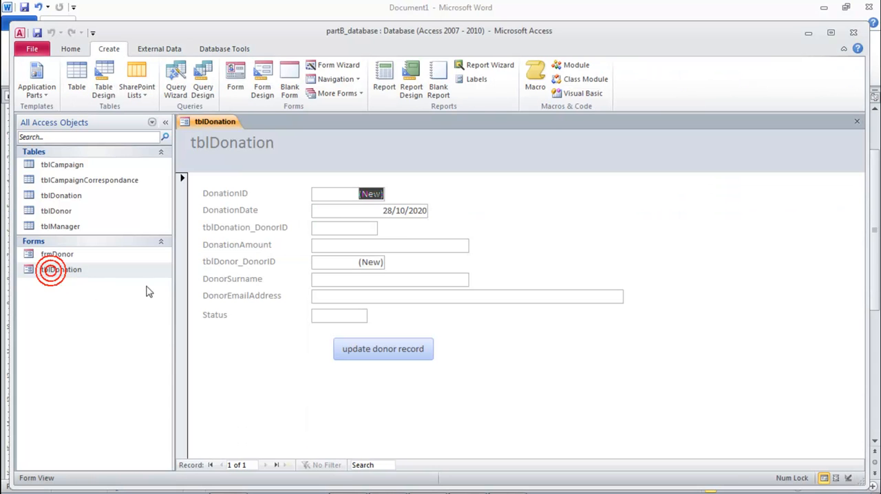
pyautogui.moveTo(383, 212); pyautogui.dragTo(425, 210)
pyautogui.click(378, 210)
pyautogui.moveTo(352, 210); pyautogui.dragTo(403, 212)
pyautogui.click(338, 228)
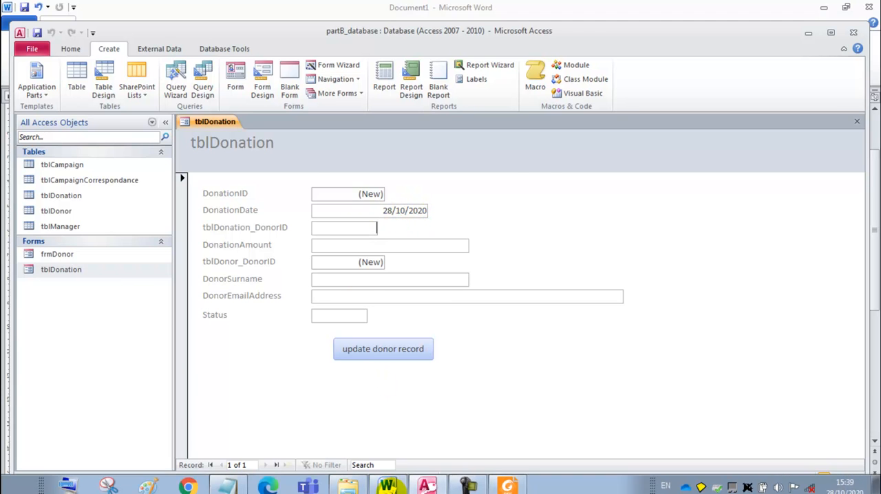
# Step: Switch to the Word brief, review the button and date requirements, and highlight the requirement to select the donor
pyautogui.click(389, 485)
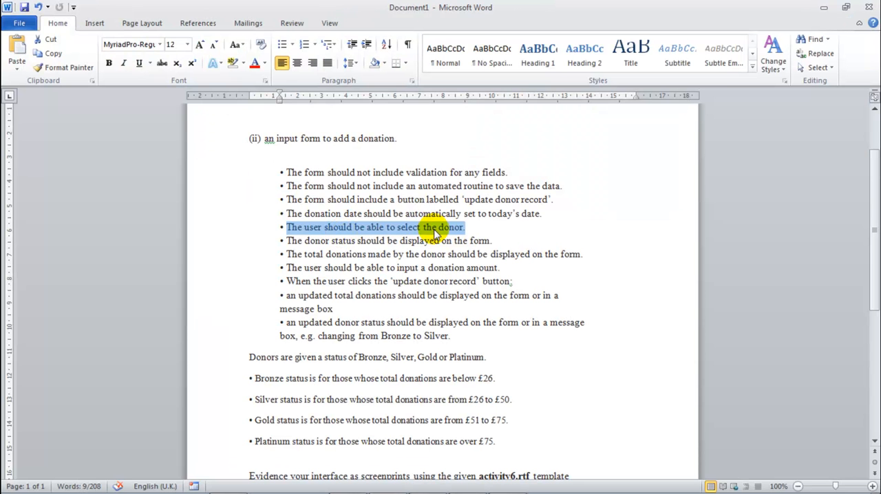
pyautogui.click(543, 214)
pyautogui.moveTo(543, 214); pyautogui.dragTo(276, 201)
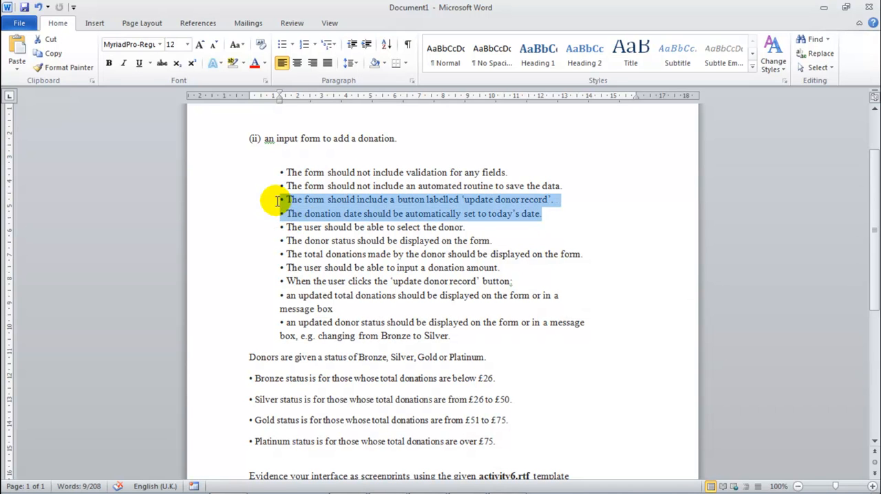
pyautogui.moveTo(466, 227); pyautogui.dragTo(279, 227)
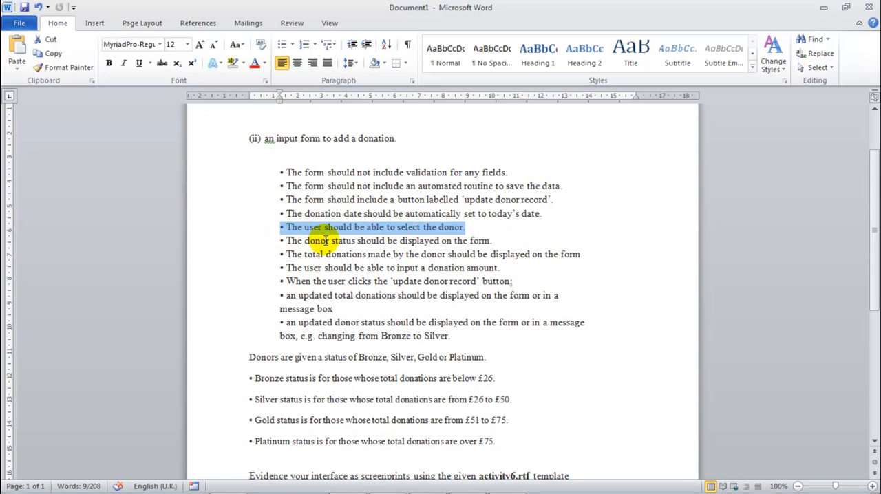